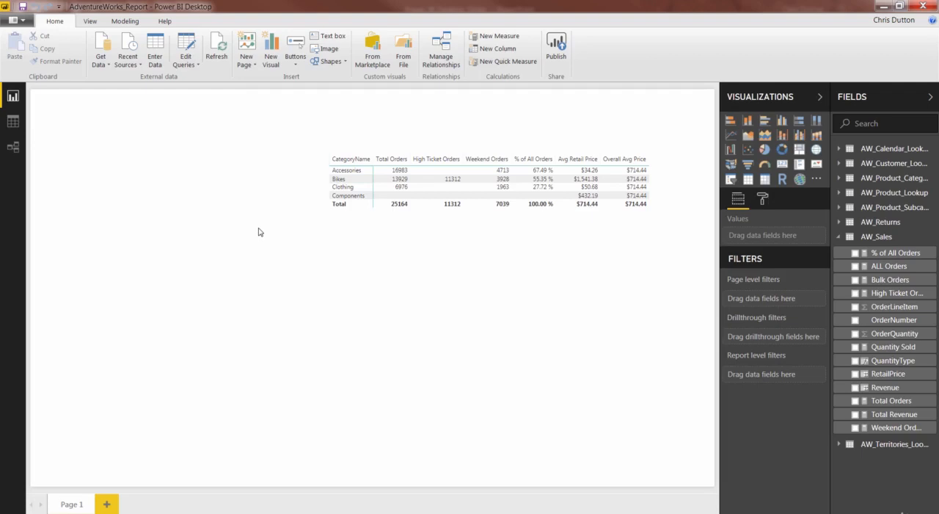
Step: Examine the formulas of the RetailPrice and Revenue columns and the Total Revenue measure in the AW_Sales table data
left_click(12, 121)
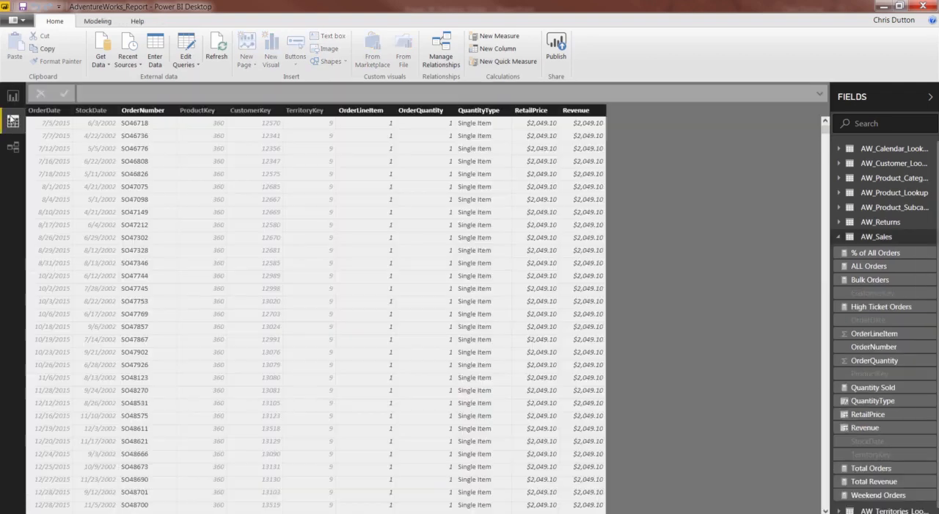
left_click(880, 237)
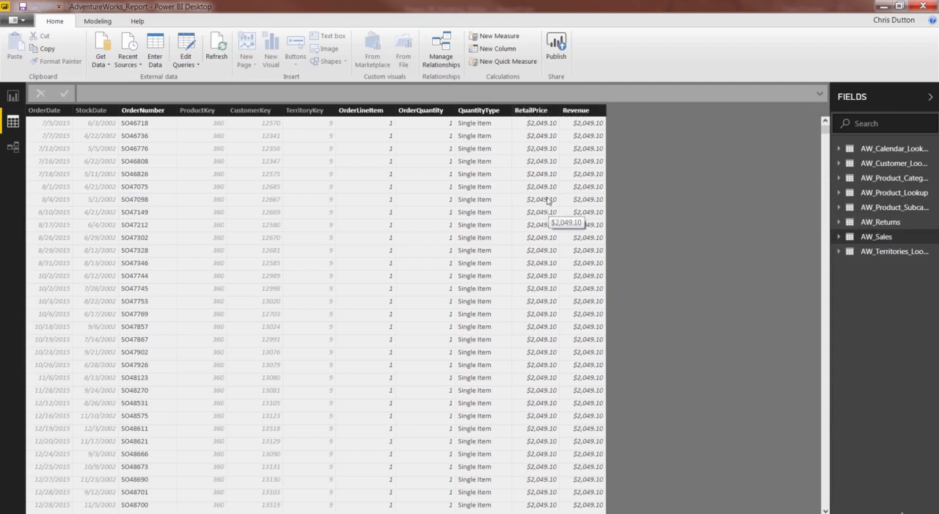
left_click(536, 111)
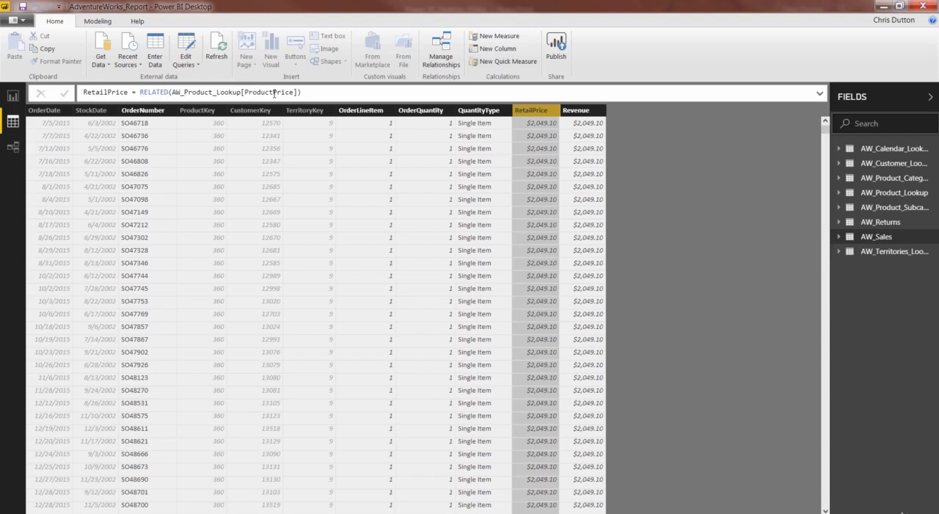
left_click(582, 112)
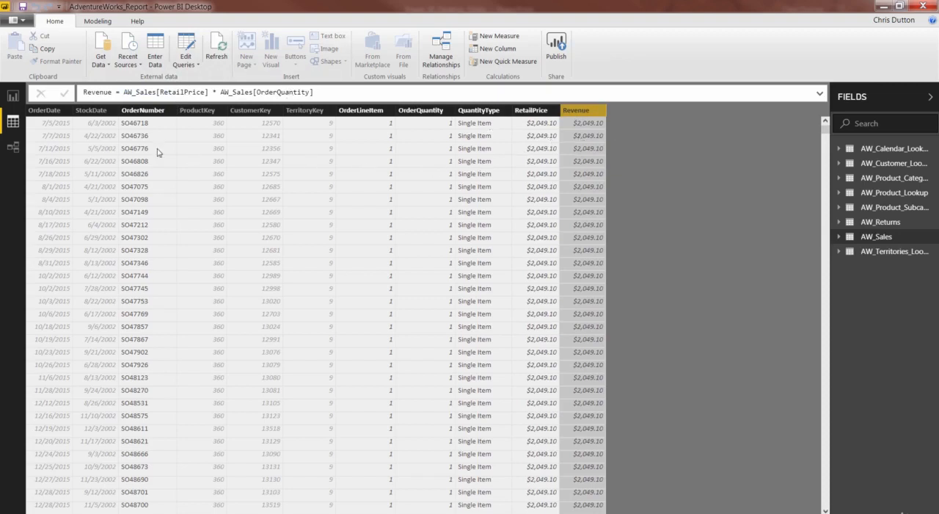
left_click(840, 237)
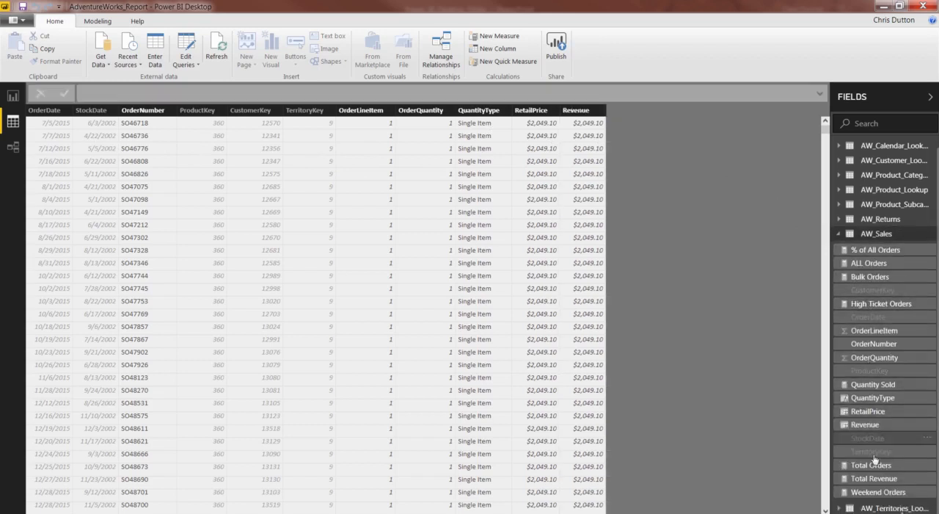
left_click(874, 479)
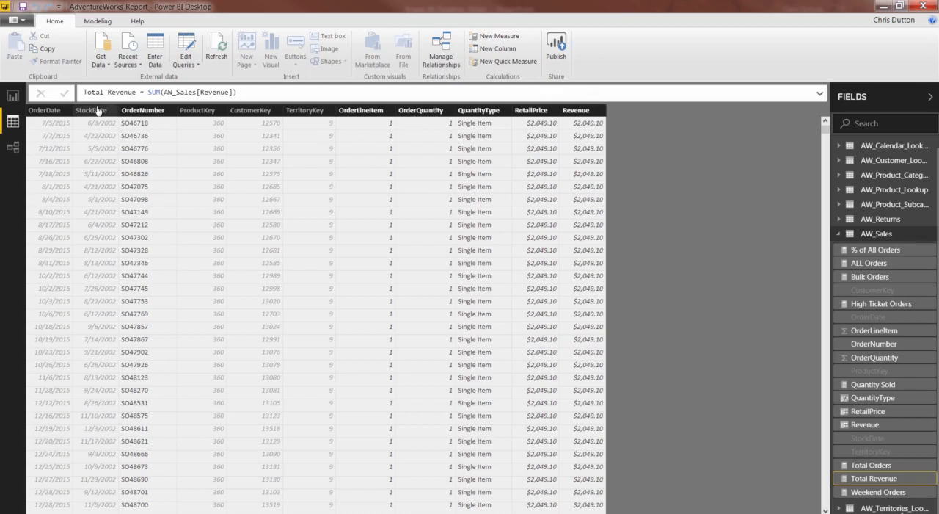
Step: Replace all values in the report page's CategoryName matrix with Quantity Sold and Total Revenue
left_click(13, 97)
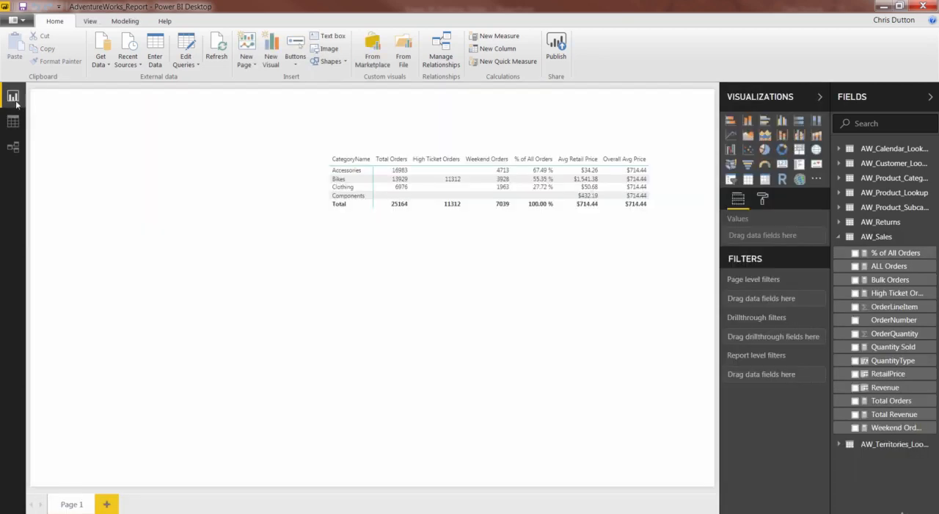
left_click(499, 149)
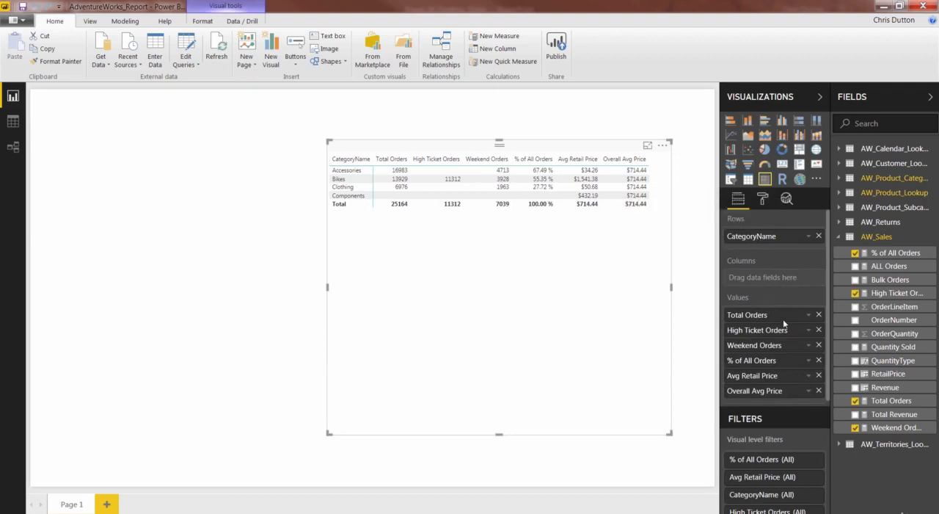
left_click(819, 315)
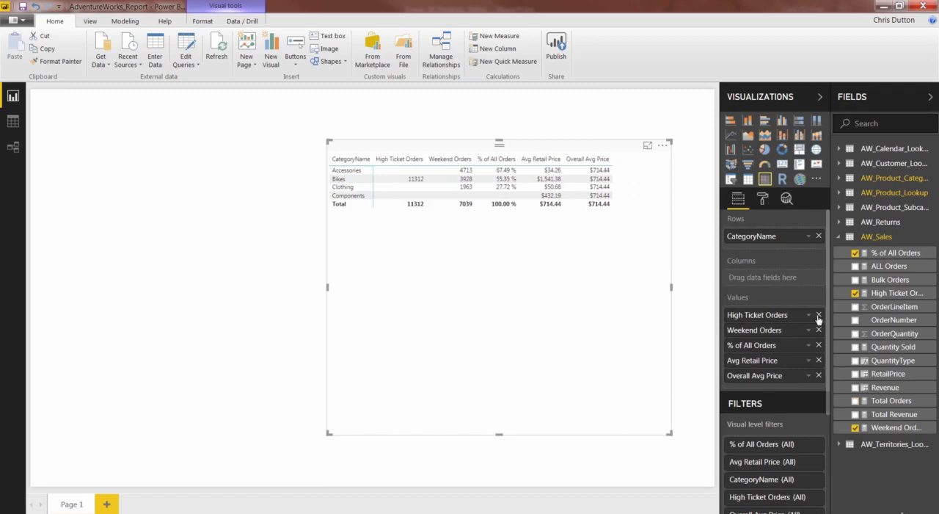
left_click(819, 315)
left_click(819, 314)
left_click(819, 314)
left_click(819, 315)
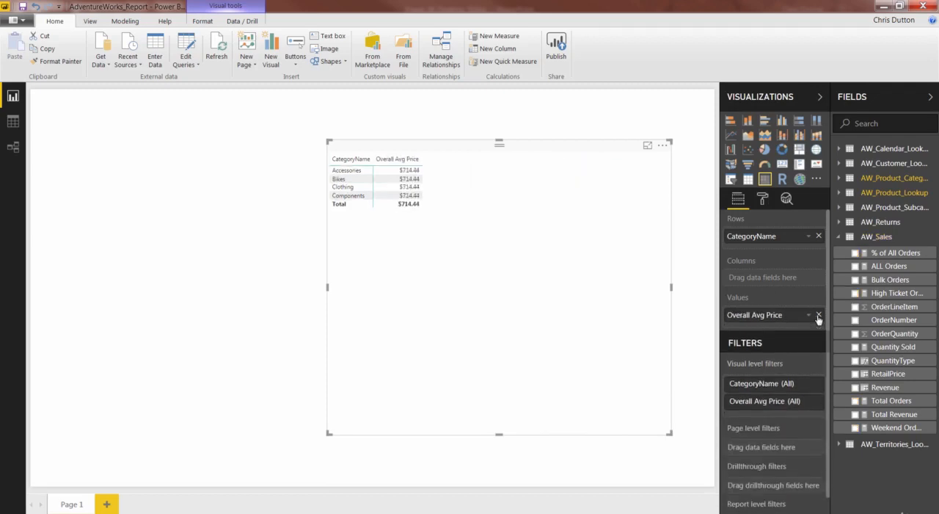
left_click(819, 315)
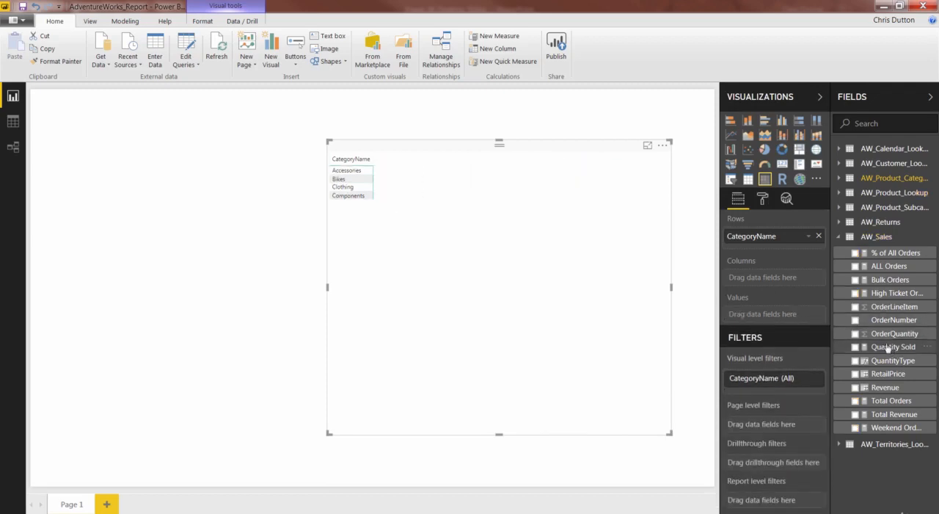
left_click_drag(893, 351, 785, 321)
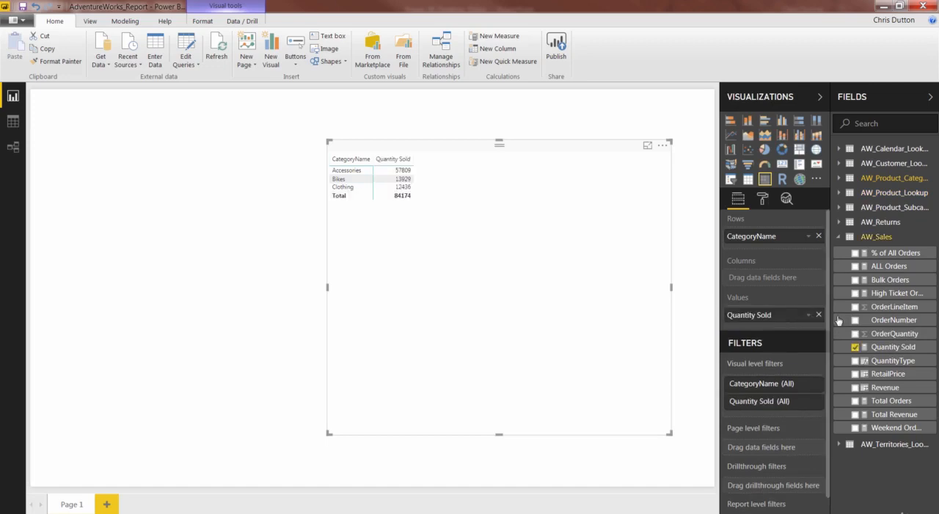
left_click_drag(890, 415, 759, 320)
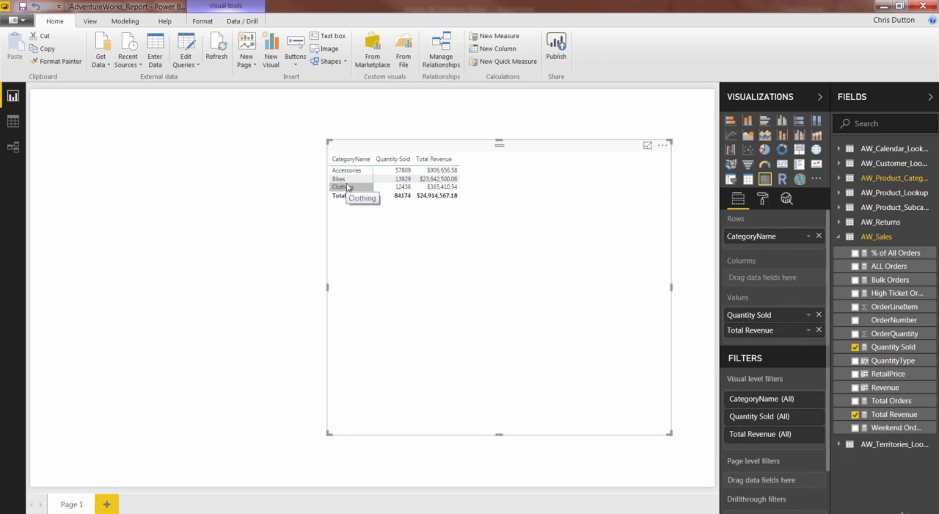
Step: Start a new measure in the AW_Sales table named Total Revenue_Measure
right_click(880, 268)
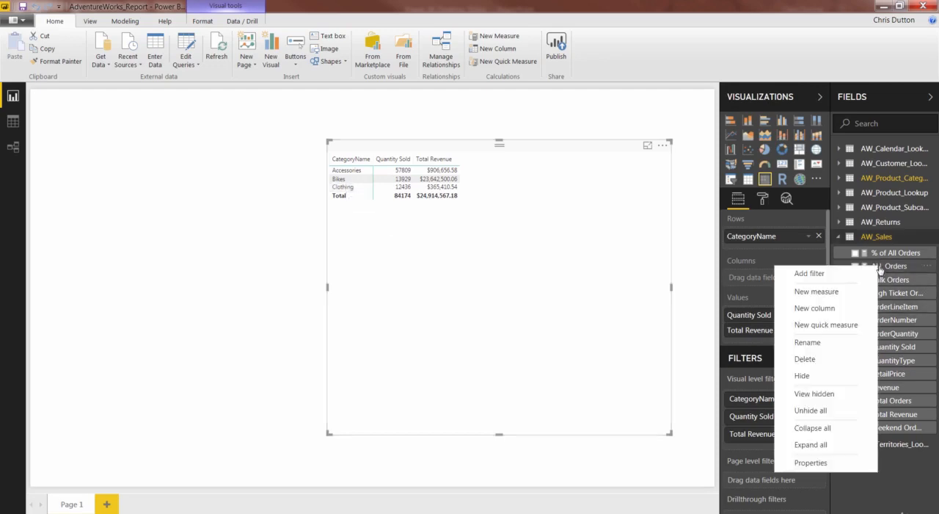
left_click(828, 294)
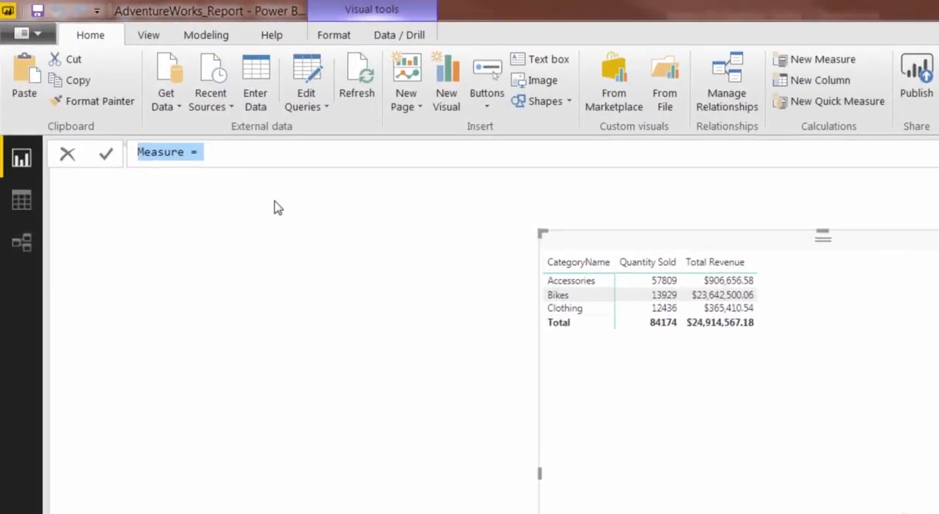
type("T")
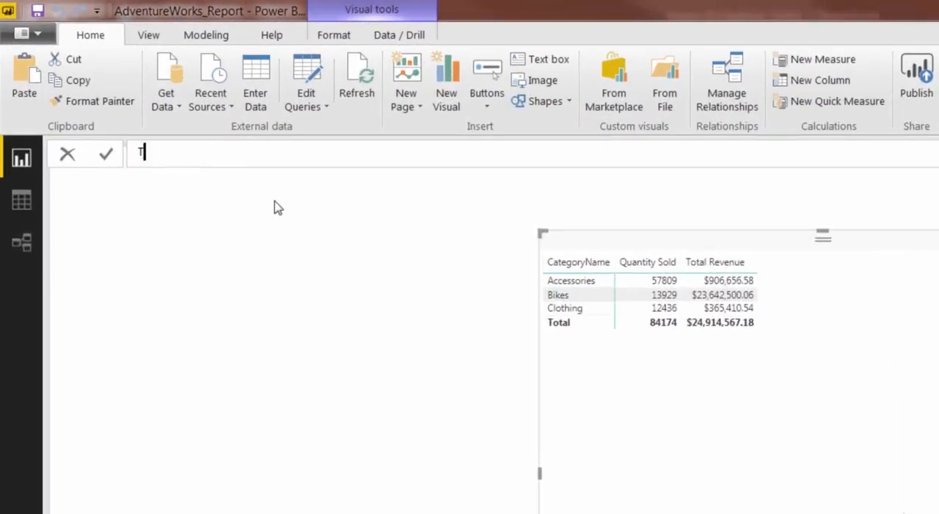
type("otal Revenue")
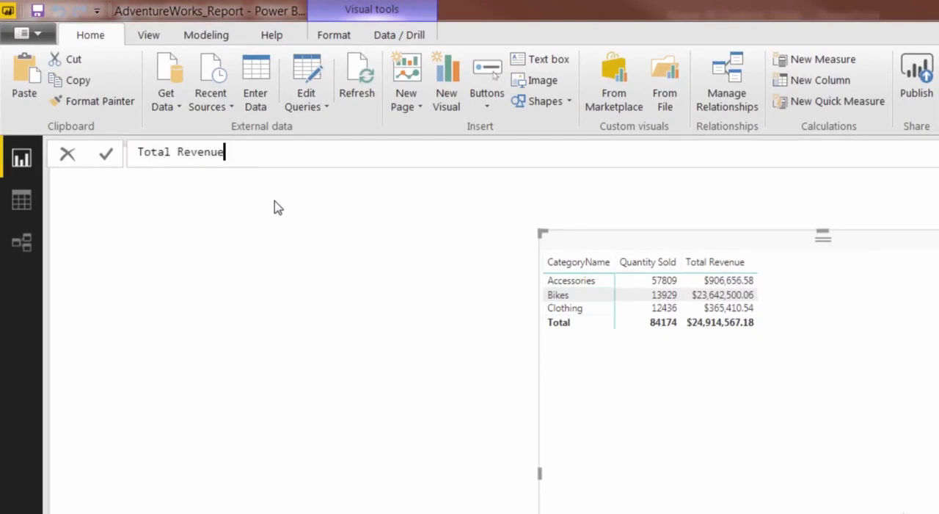
type("_Measure =")
type("quann")
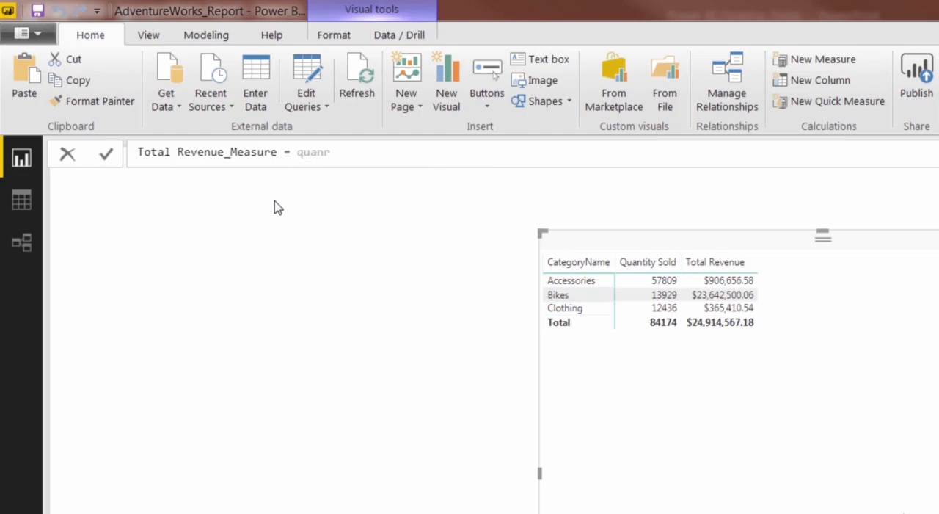
key("BackSpace")
type("t")
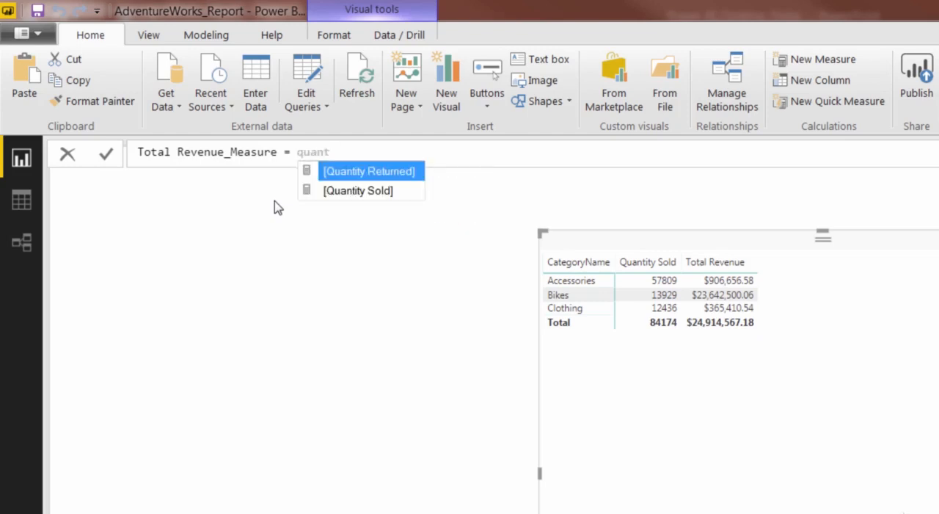
key("Down")
key("Up")
key("BackSpace")
key("BackSpace")
key("BackSpace")
key("BackSpace")
key("BackSpace")
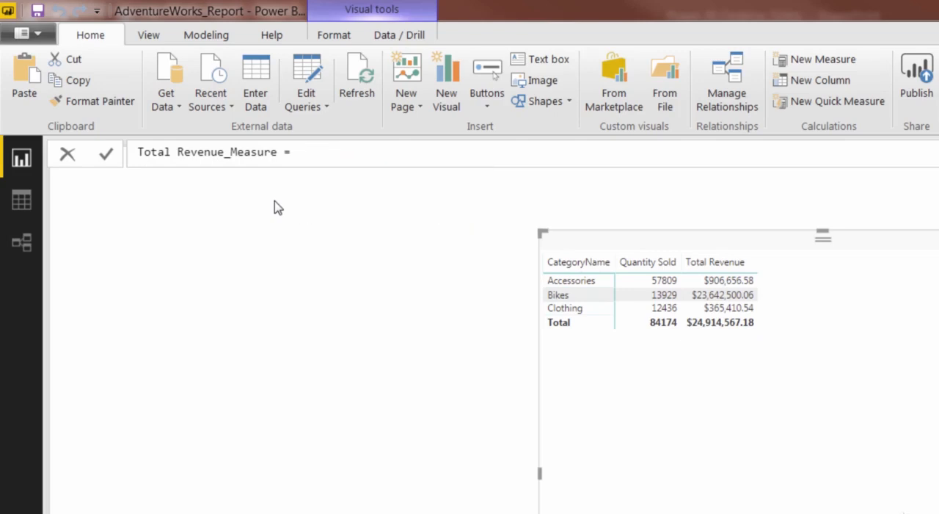
type("price")
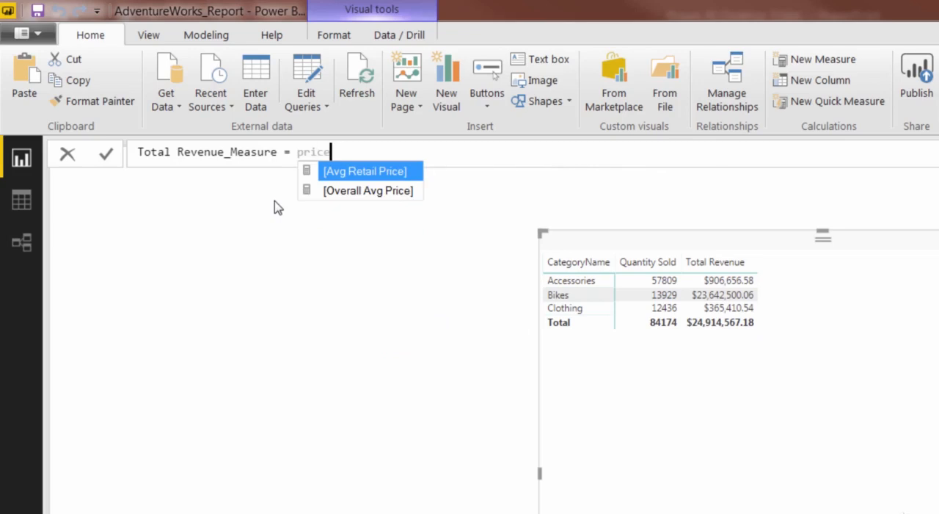
key("Down")
key("Up")
key("Down")
key("BackSpace")
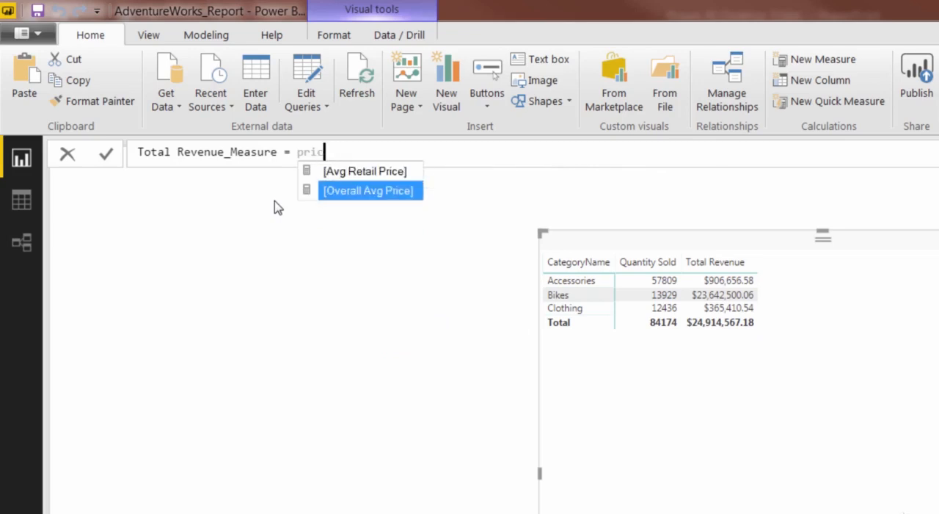
key("BackSpace")
key("BackSpace")
key("BackSpace")
key("BackSpace")
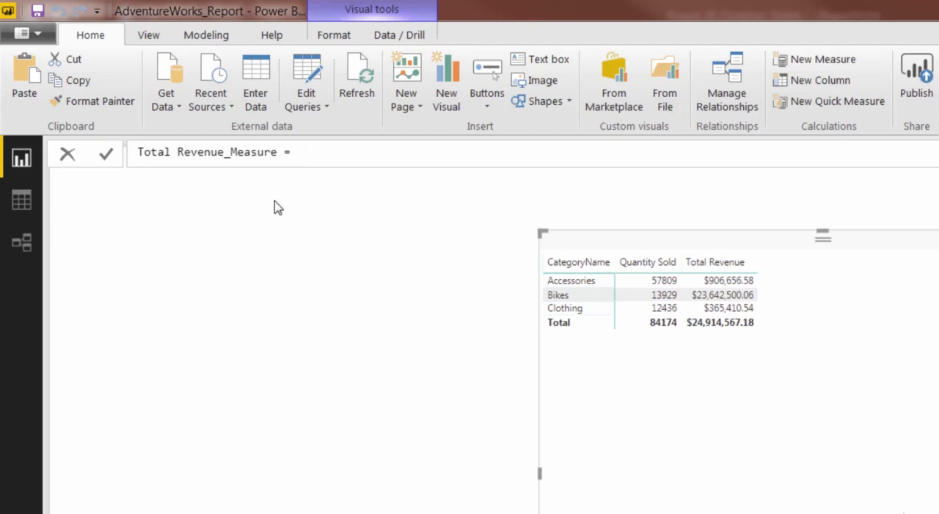
Step: Begin the Total Revenue_Measure formula with SUM(AW_Sales[OrderQuantity])
type("S")
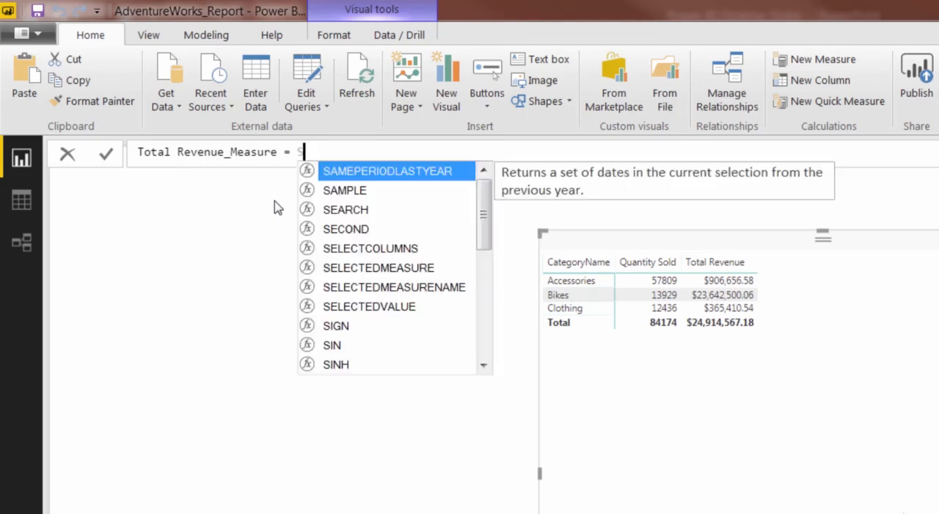
type("UM(")
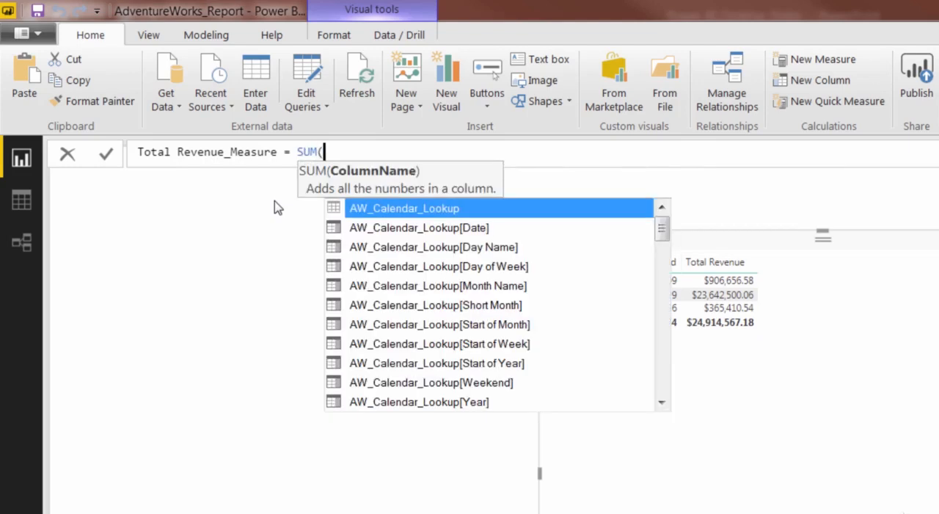
type("quant")
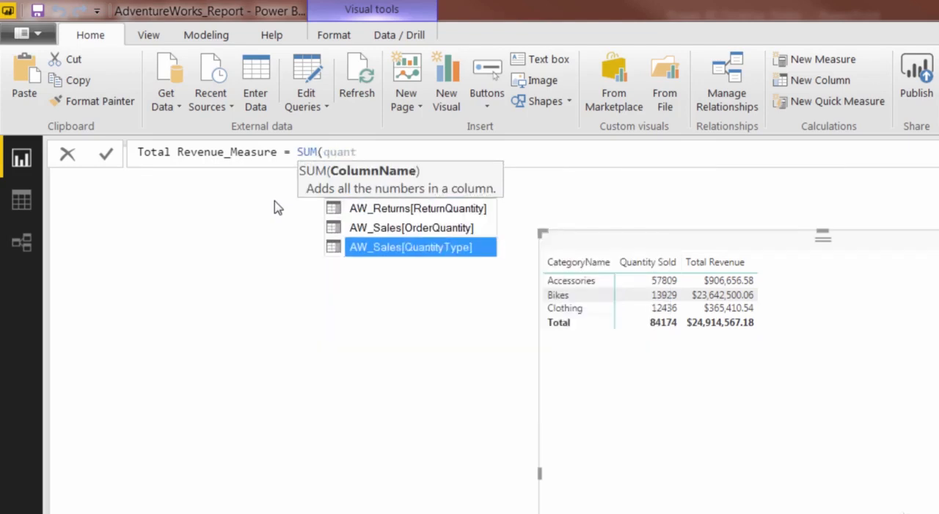
key("Up")
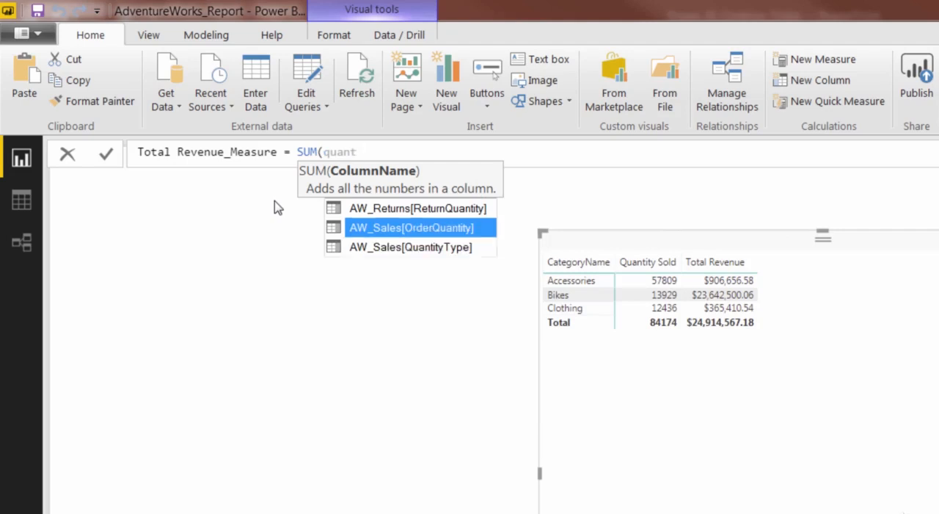
key("Tab")
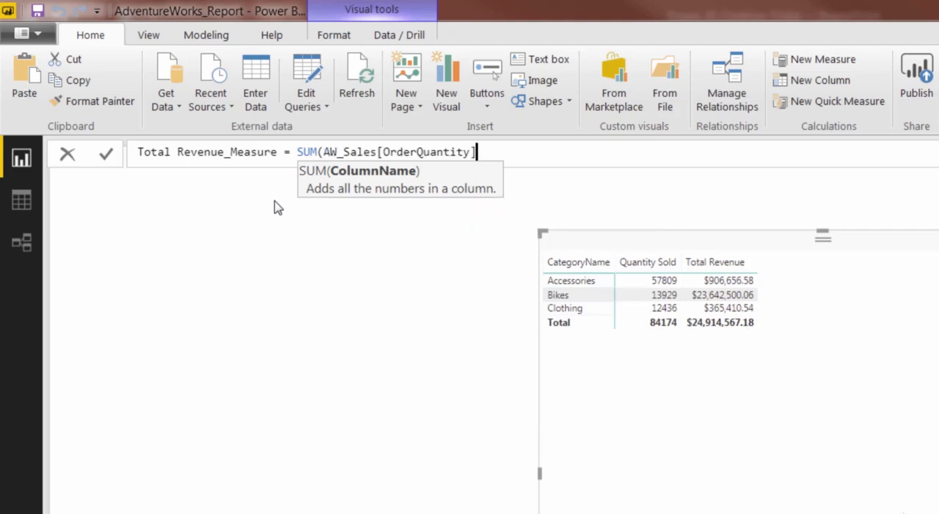
type(") ")
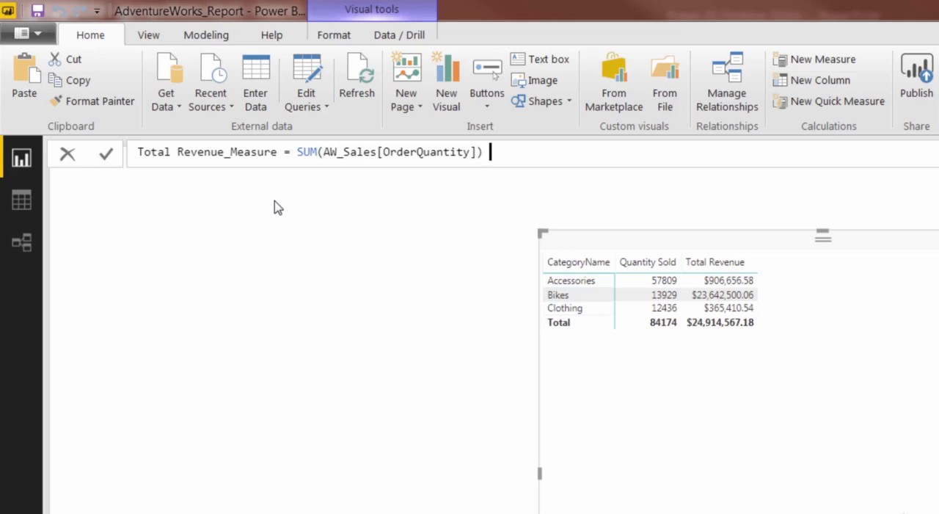
type("* SUM(")
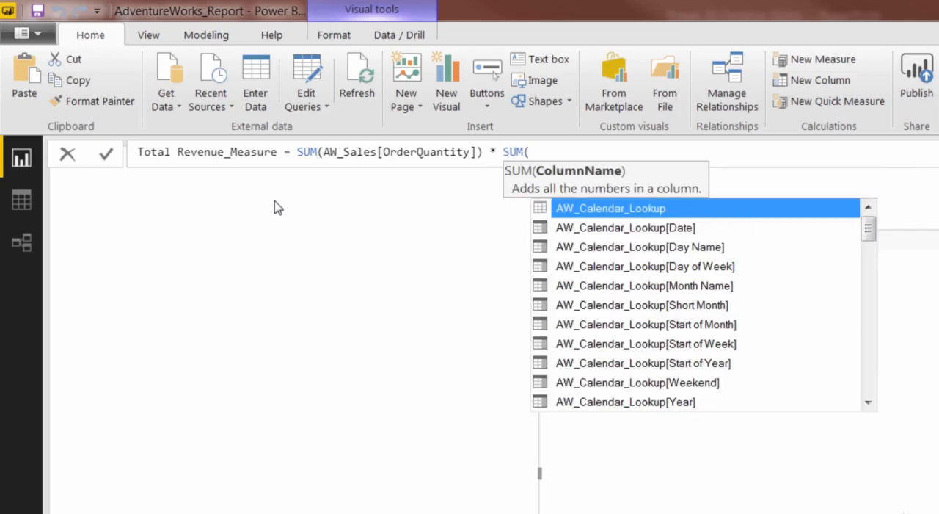
type("price")
Step: Complete the formula by multiplying by SUM(AW_Product_Lookup[ProductPrice]), and add Total Revenue_Measure to the matrix values after Total Revenue
key("Down")
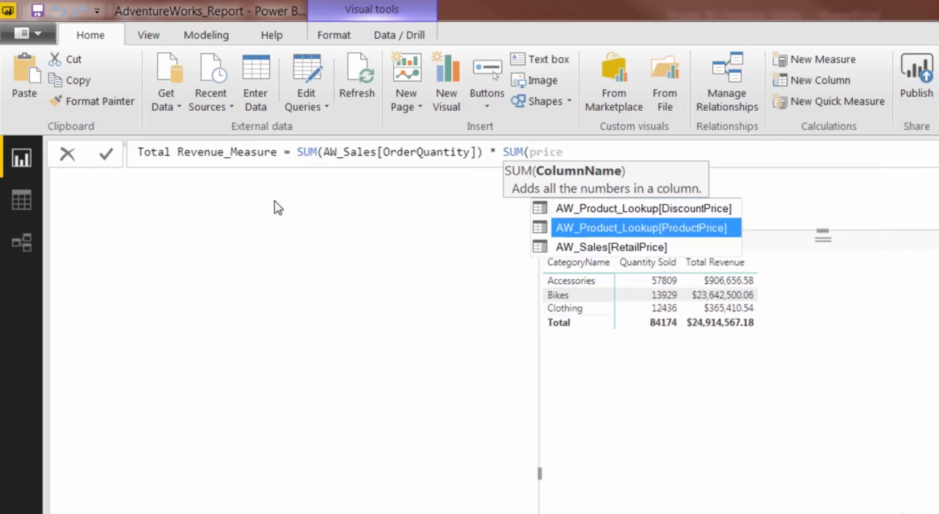
key("Tab")
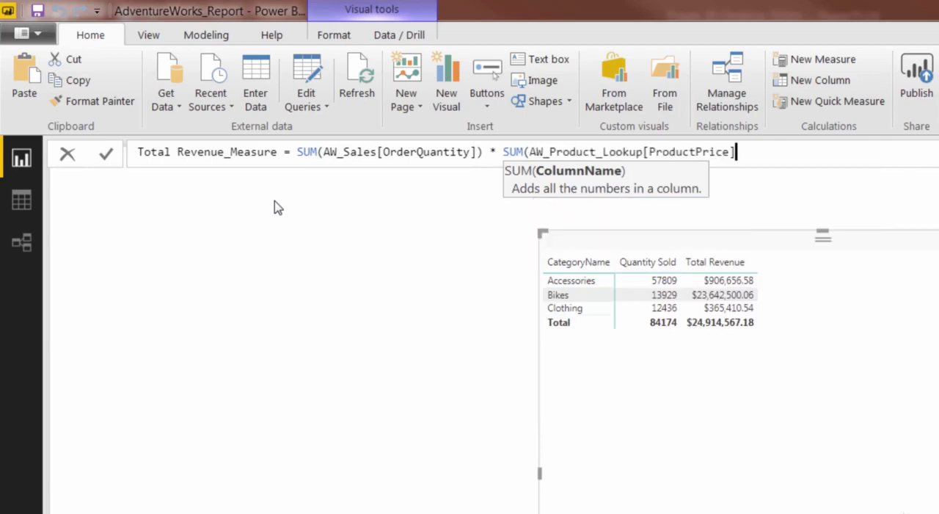
type(")")
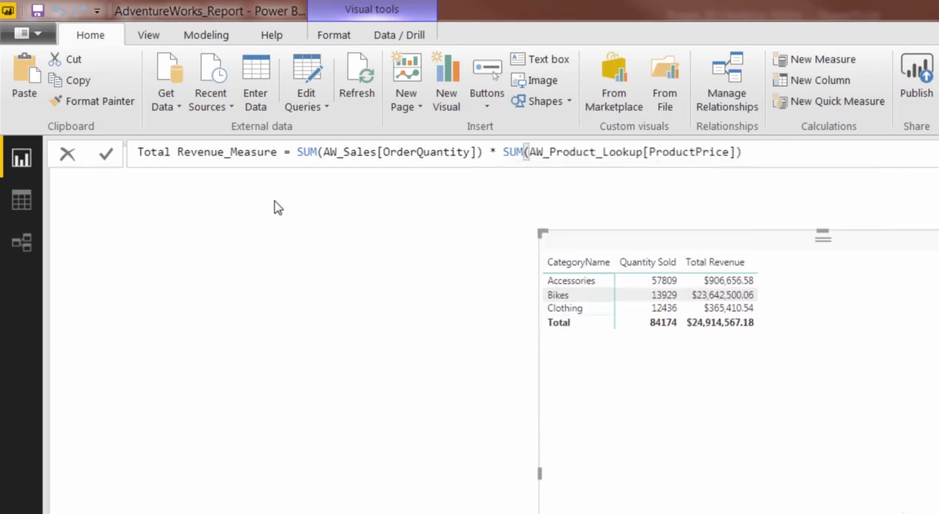
key("Return")
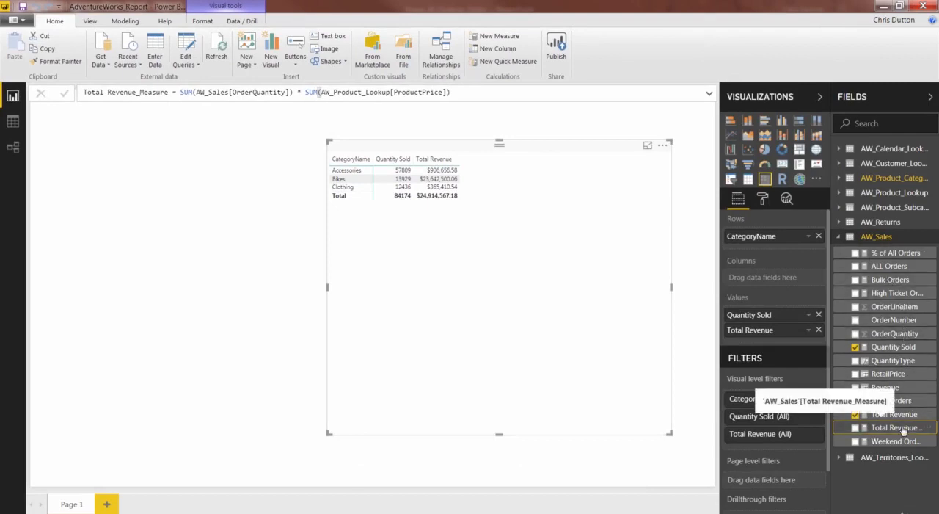
left_click_drag(904, 431, 790, 344)
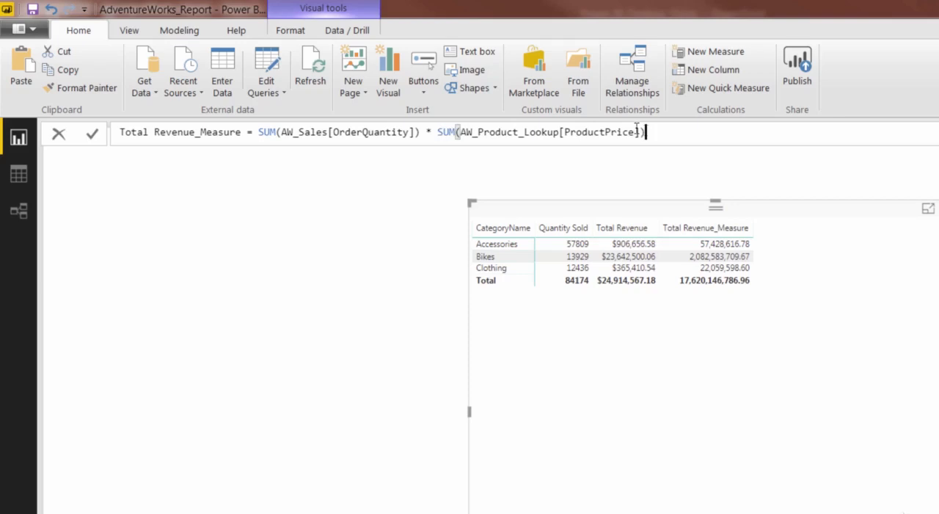
Step: Try AVERAGE instead of SUM around AW_Product_Lookup[ProductPrice] in the Total Revenue_Measure formula and commit it
left_click(456, 132)
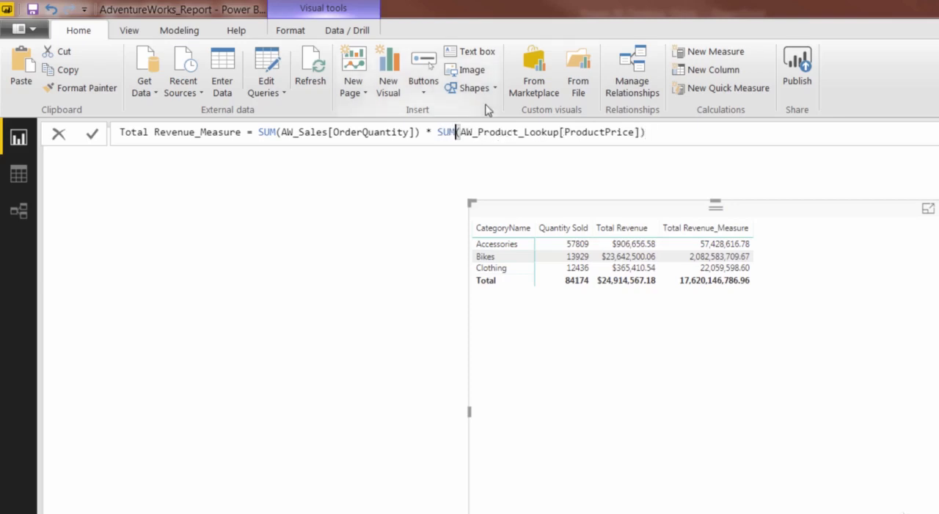
key("BackSpace")
key("BackSpace")
key("BackSpace")
type("AVERAGE")
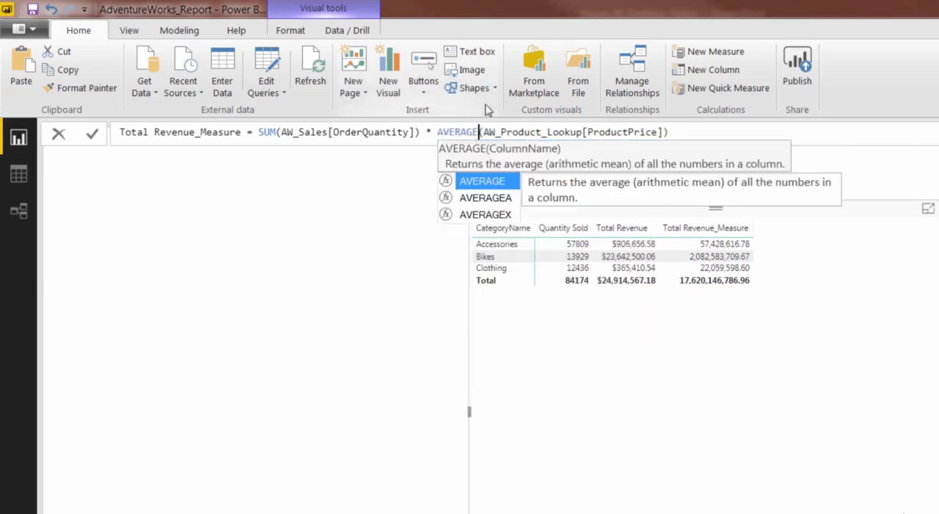
key("Escape")
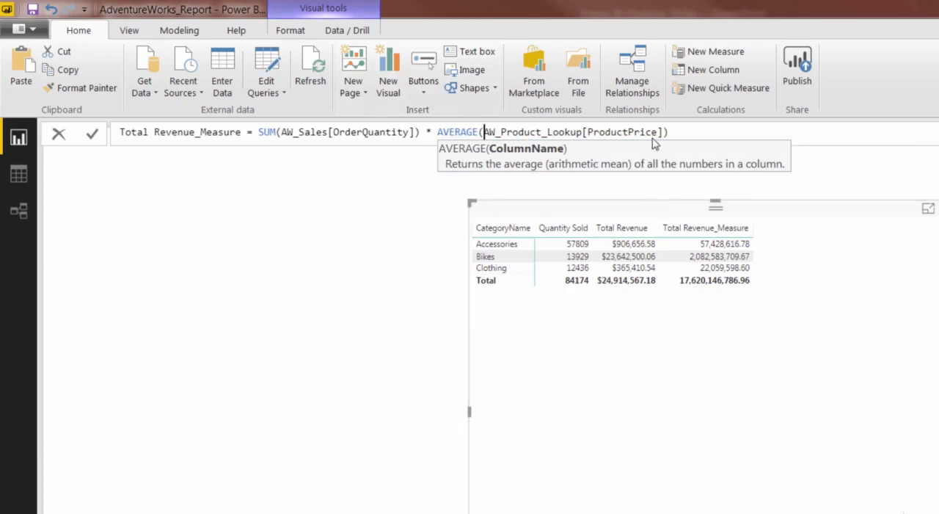
left_click(673, 131)
key("Return")
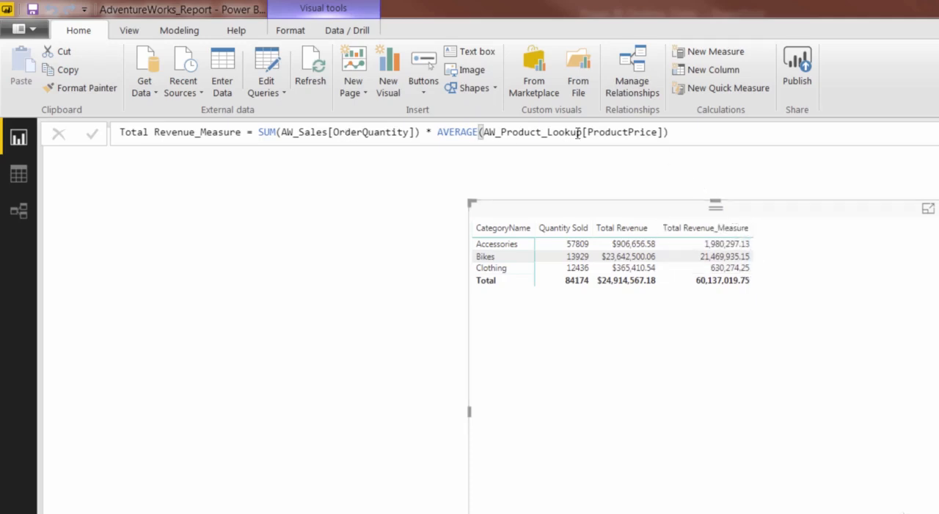
Step: Clear everything after the equals sign in the Total Revenue_Measure formula
left_click(710, 132)
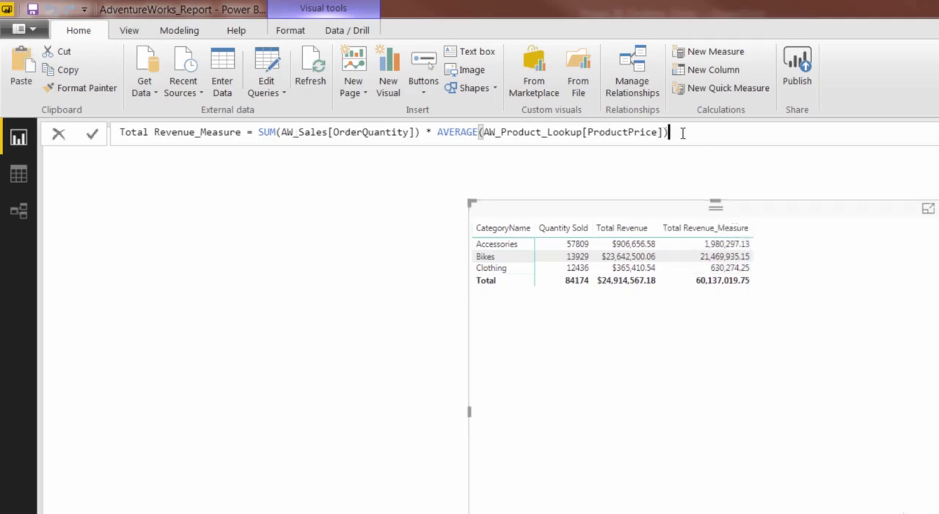
left_click_drag(685, 130, 405, 132)
key("BackSpace")
key("BackSpace")
key("BackSpace")
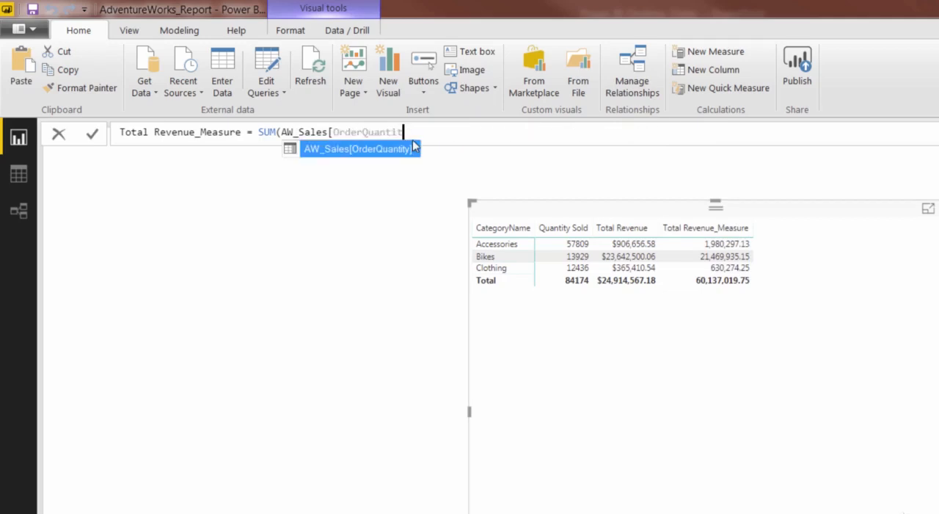
key("BackSpace")
key("BackSpace")
key("BackSpace")
key("BackSpace")
key("BackSpace")
key("BackSpace")
key("BackSpace")
key("BackSpace")
key("BackSpace")
key("BackSpace")
key("BackSpace")
key("BackSpace")
key("BackSpace")
key("BackSpace")
key("BackSpace")
key("BackSpace")
key("BackSpace")
key("BackSpace")
key("BackSpace")
key("BackSpace")
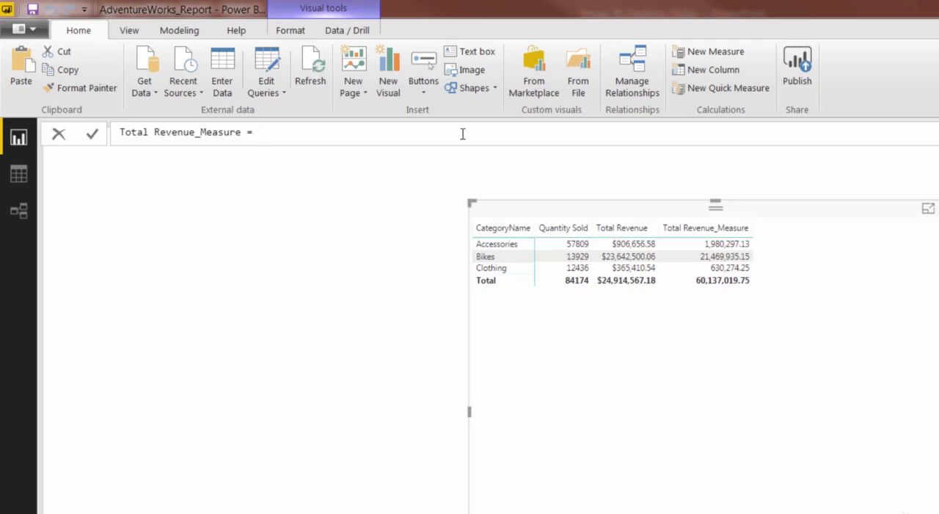
Step: Begin the Total Revenue_Measure formula with SUMX, using AW_Sales as its table argument
type("SUM")
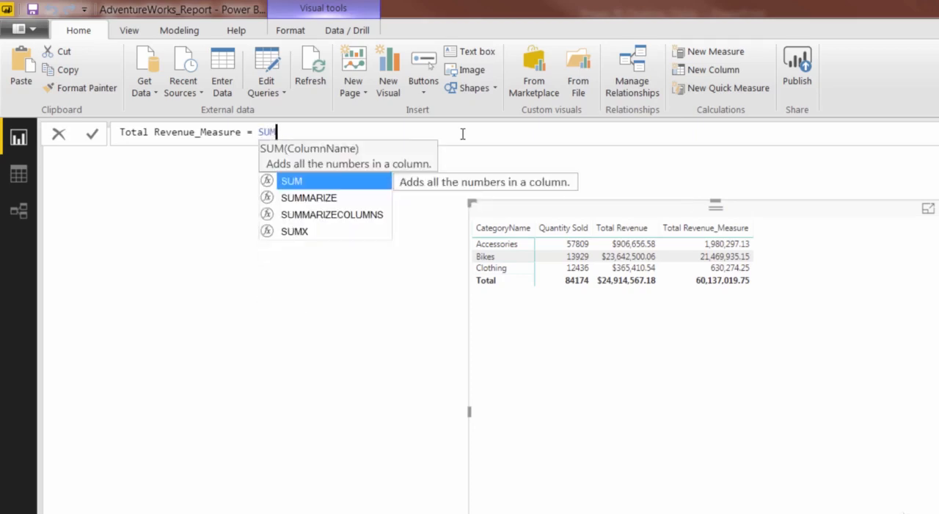
type("X(")
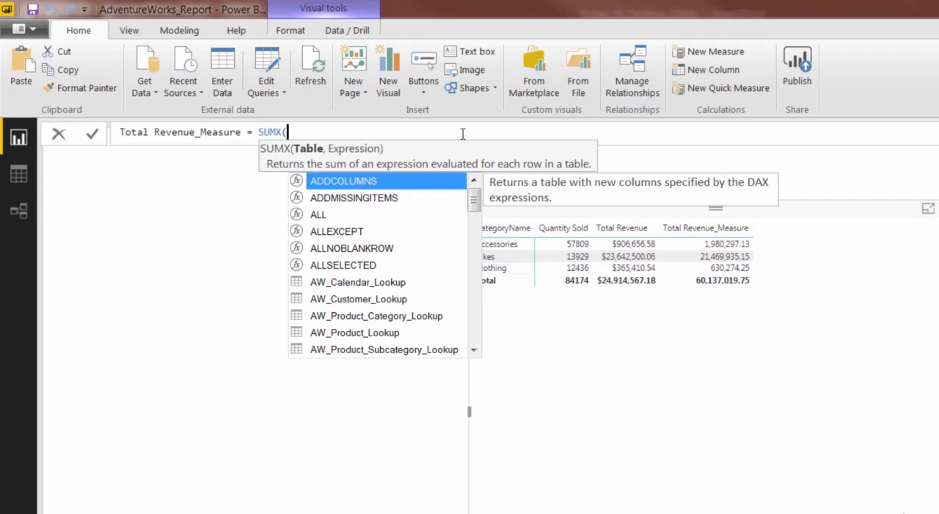
type("sales")
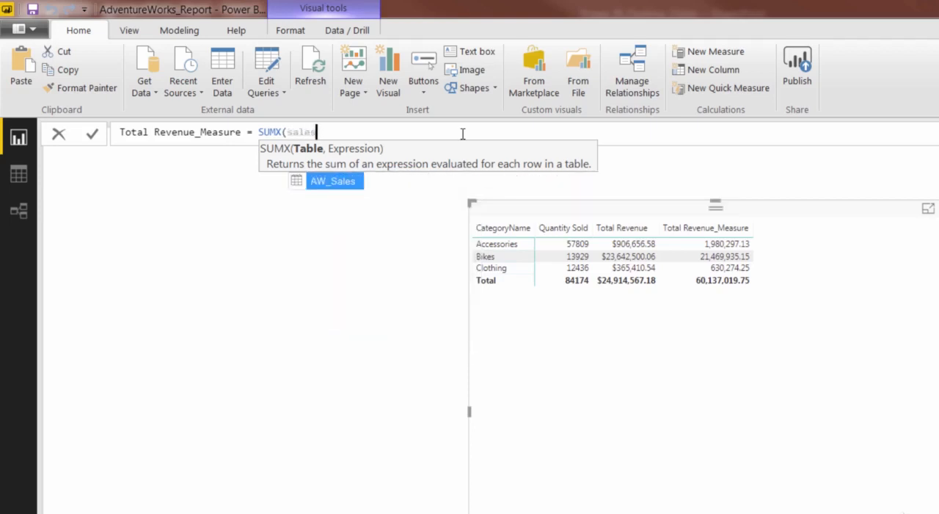
key("Tab")
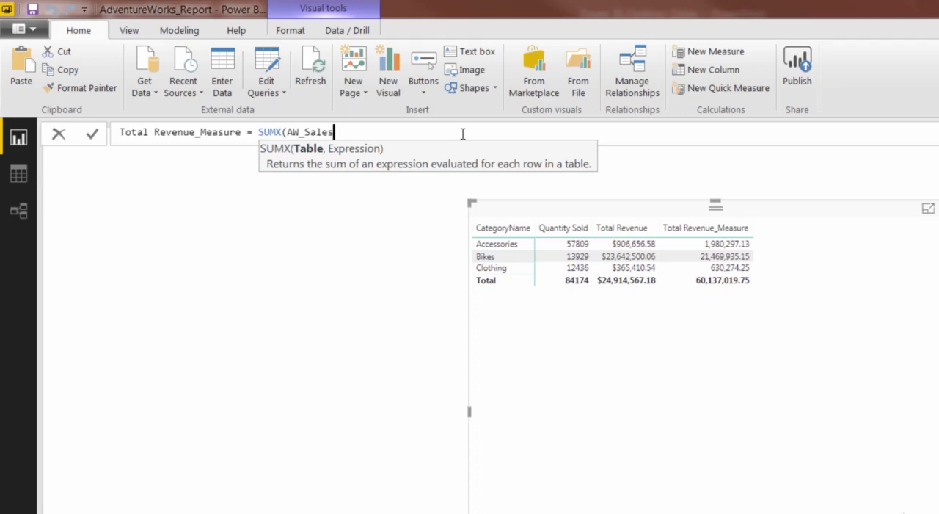
type(",")
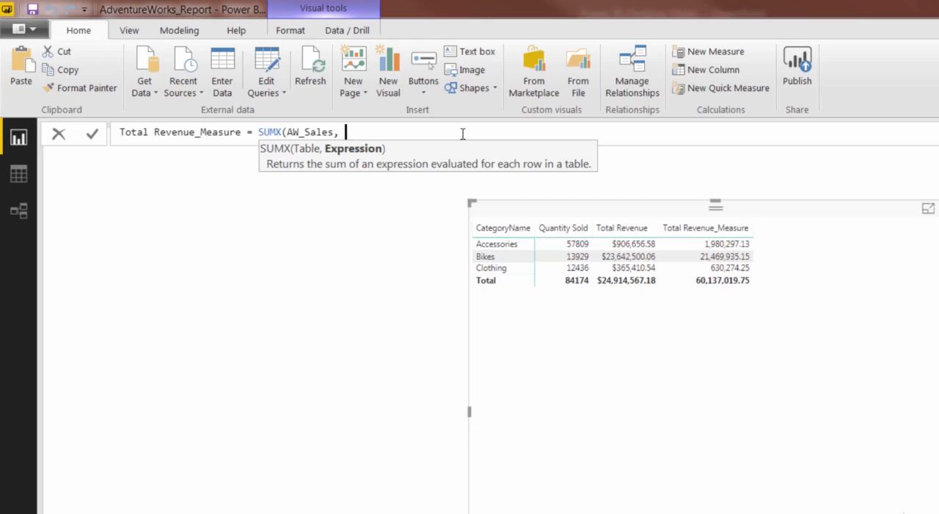
Step: Enter AW_Sales[OrderQuantity] * AW_Sales[RetailPrice] as the SUMX expression, close the formula and commit it
type("quant")
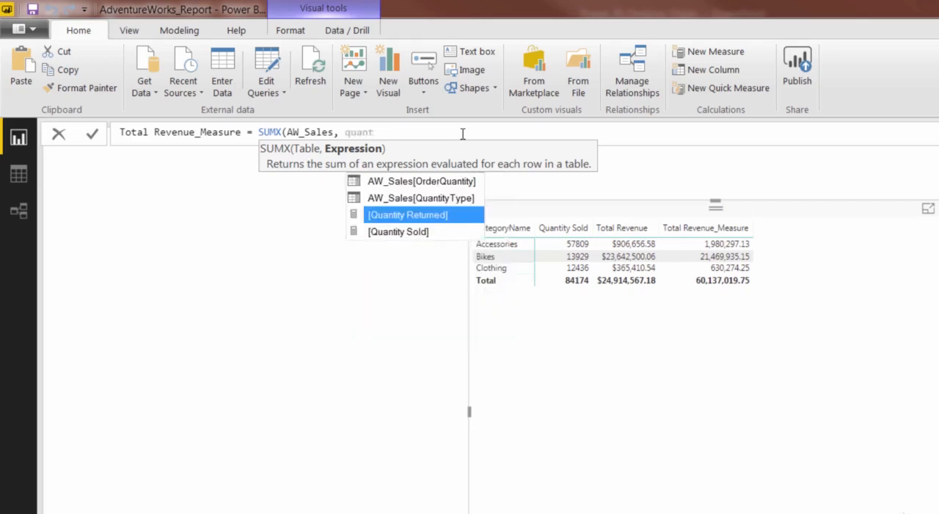
key("Up")
key("Up")
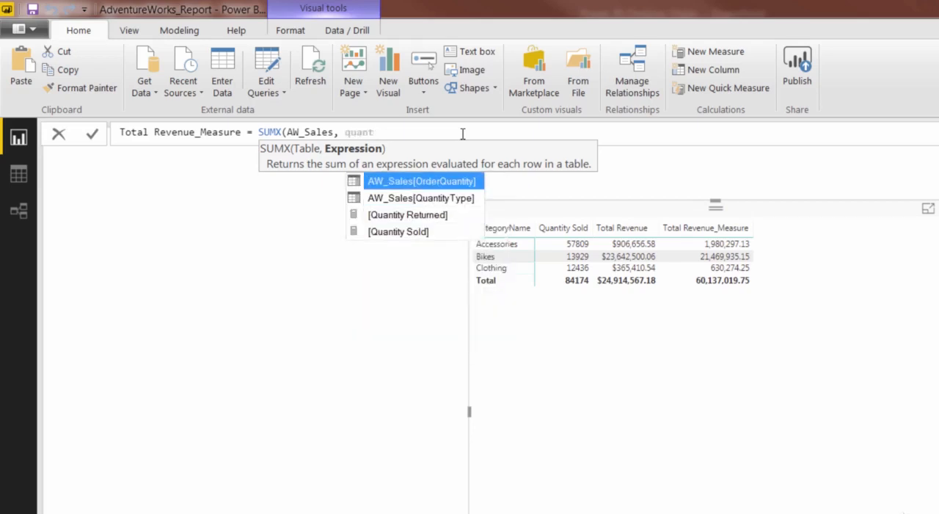
key("Tab")
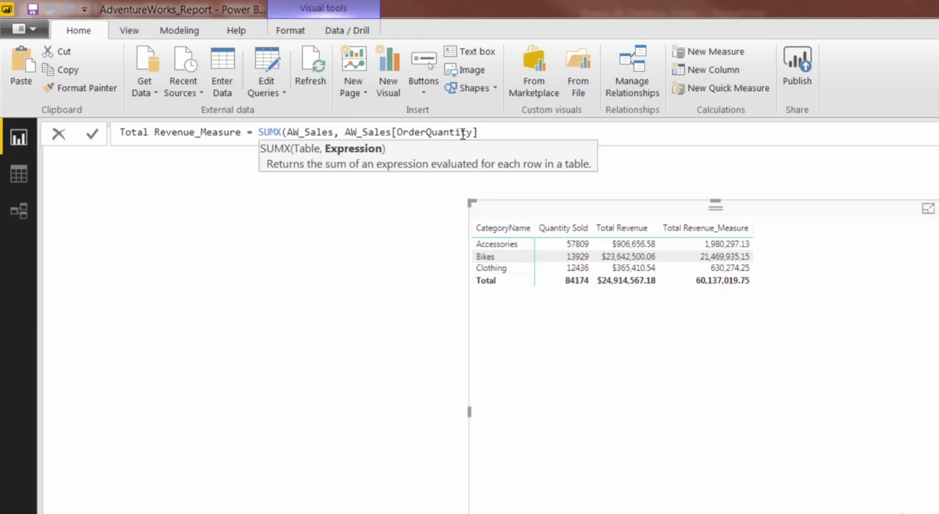
type("* price")
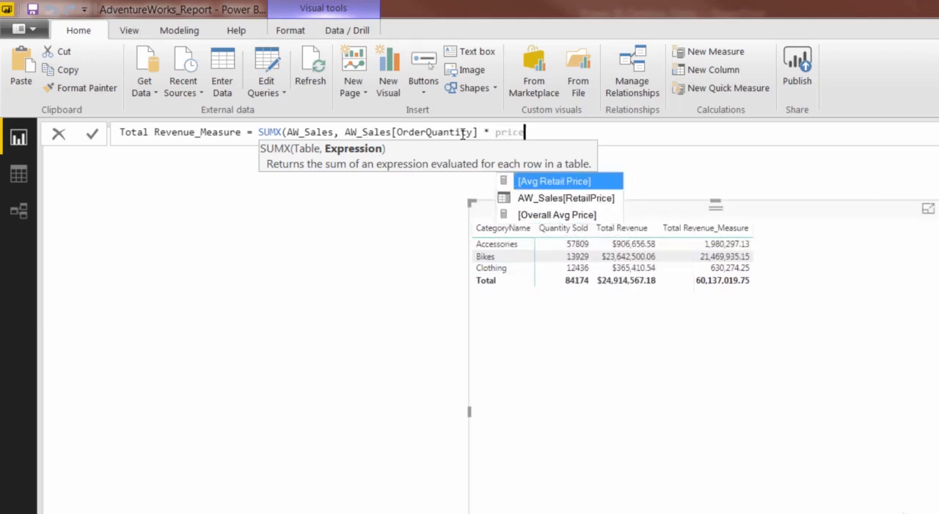
key("Down")
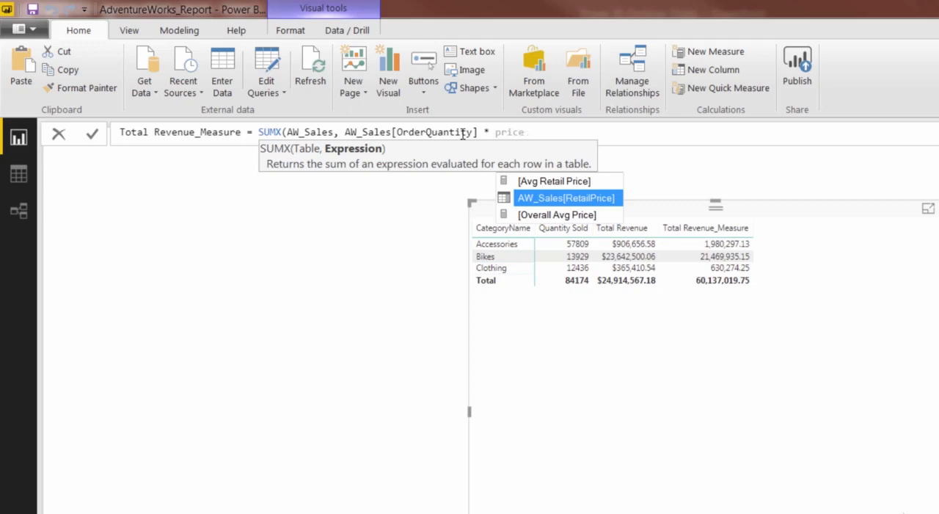
key("Tab")
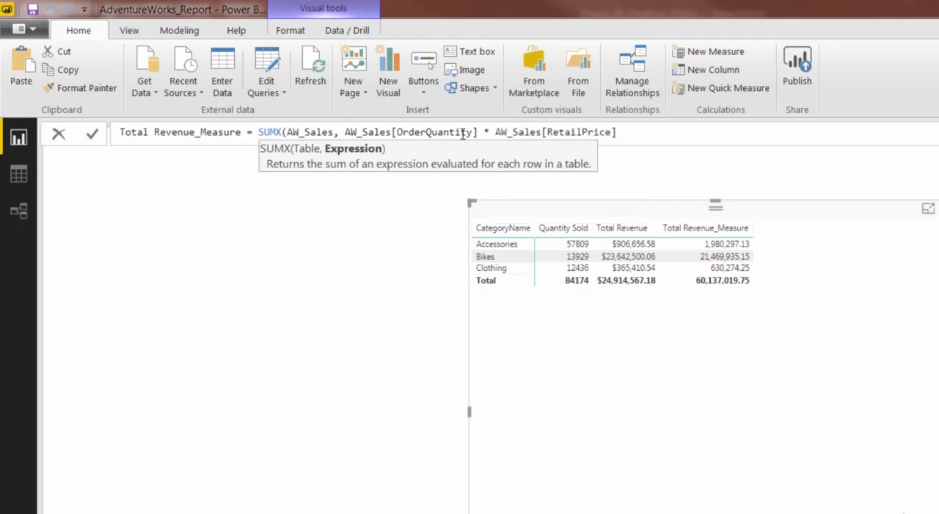
type(")")
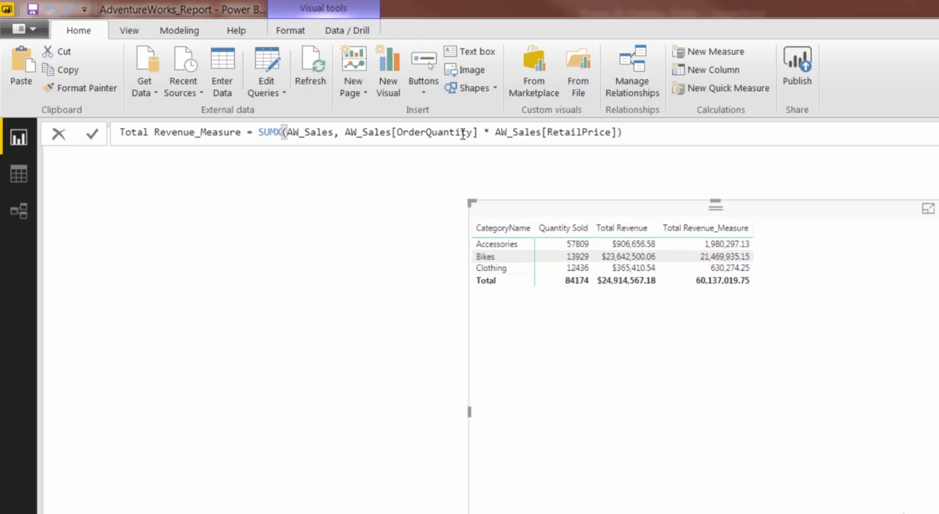
key("Return")
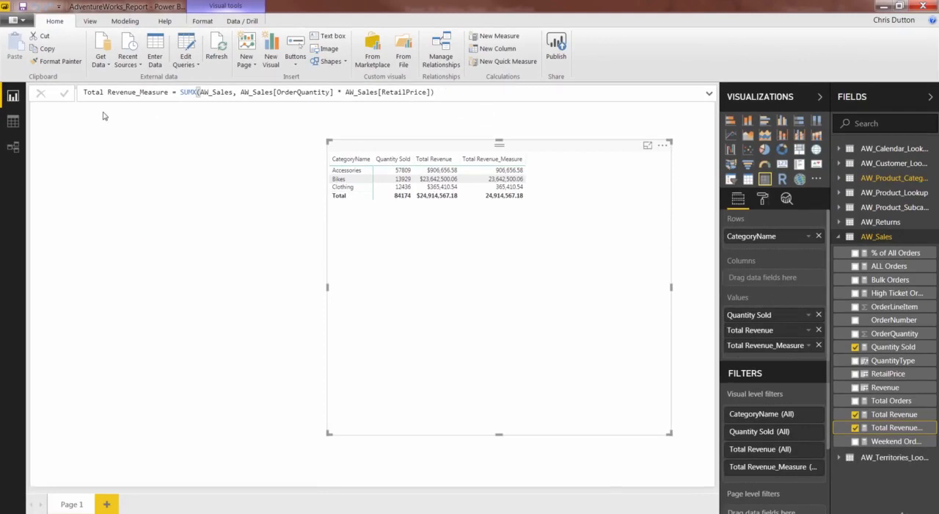
Step: Delete the calculated Revenue column from the AW_Sales table in the data view
left_click(13, 122)
right_click(576, 111)
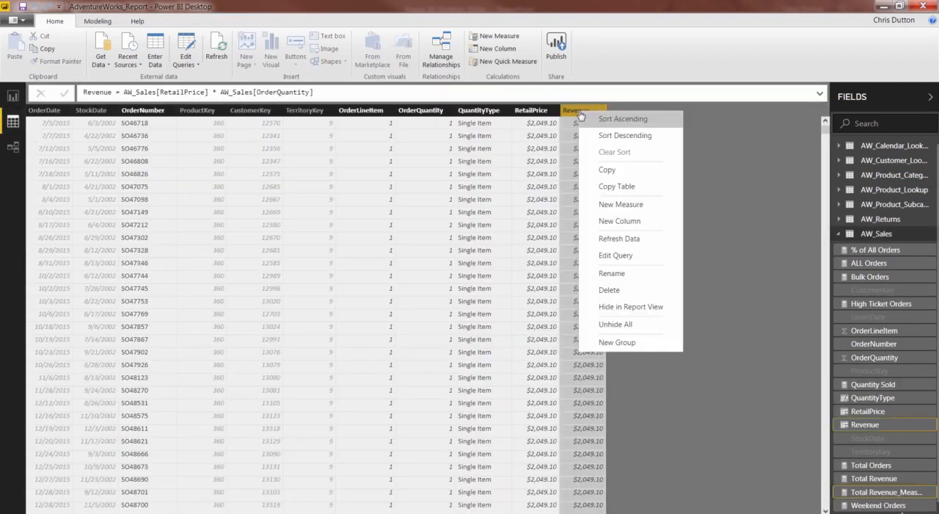
left_click(611, 290)
left_click(538, 290)
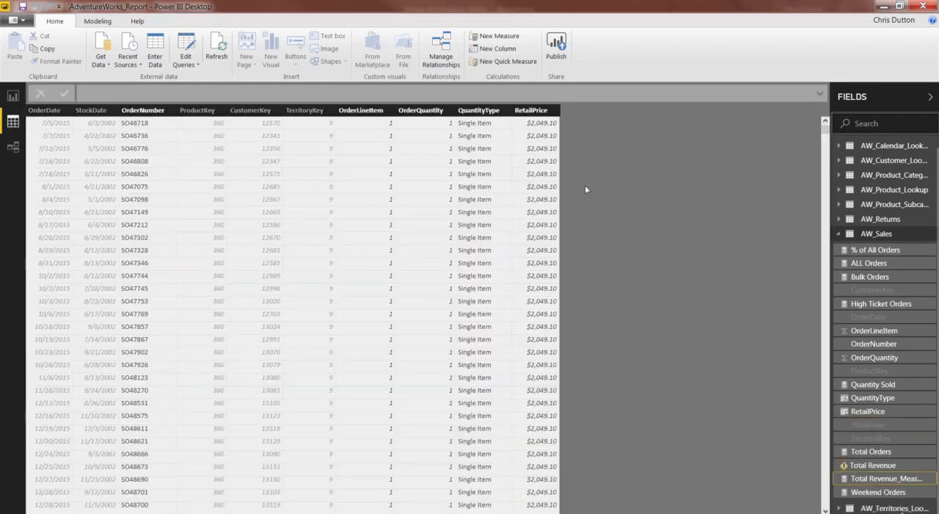
Step: Return to the report page and remove the invalid Total Revenue field from the matrix values
left_click(16, 96)
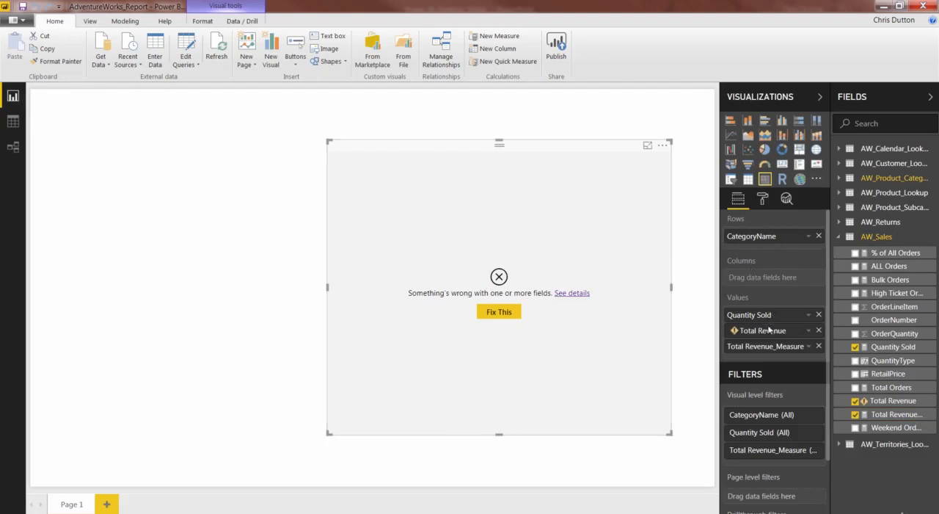
mouse_move(733, 334)
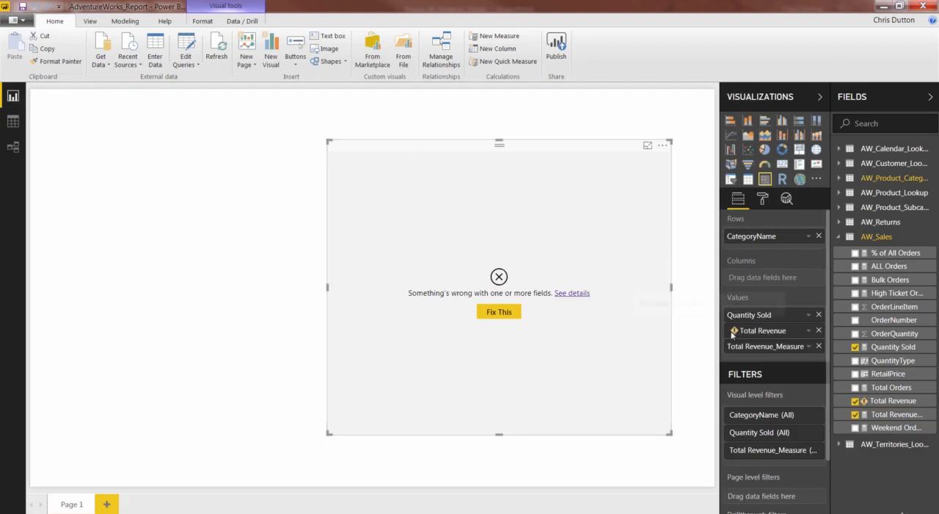
left_click(819, 331)
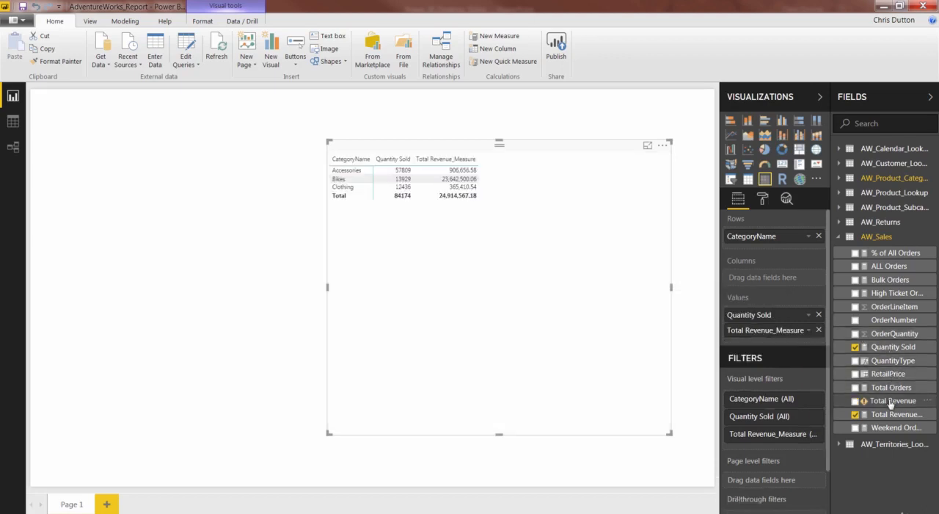
Step: Delete the broken Total Revenue measure from the AW_Sales table
mouse_move(890, 403)
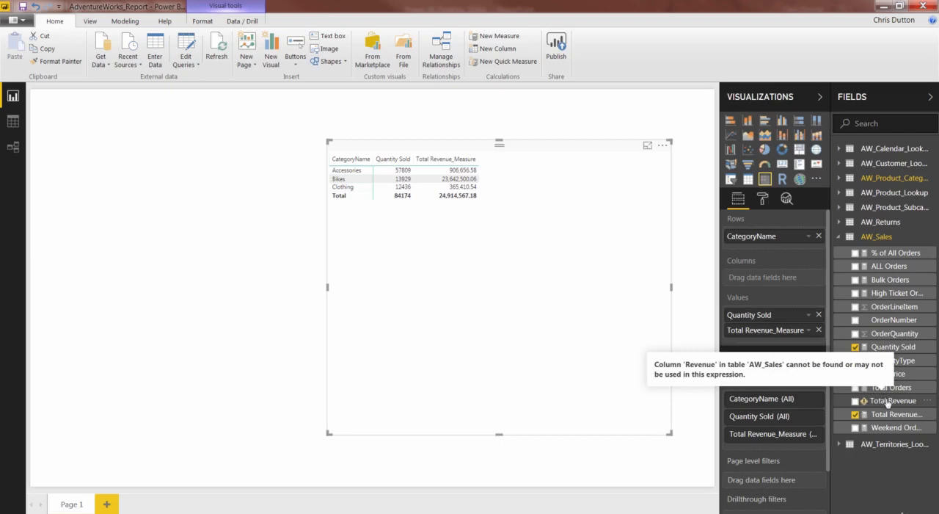
right_click(888, 403)
left_click(808, 294)
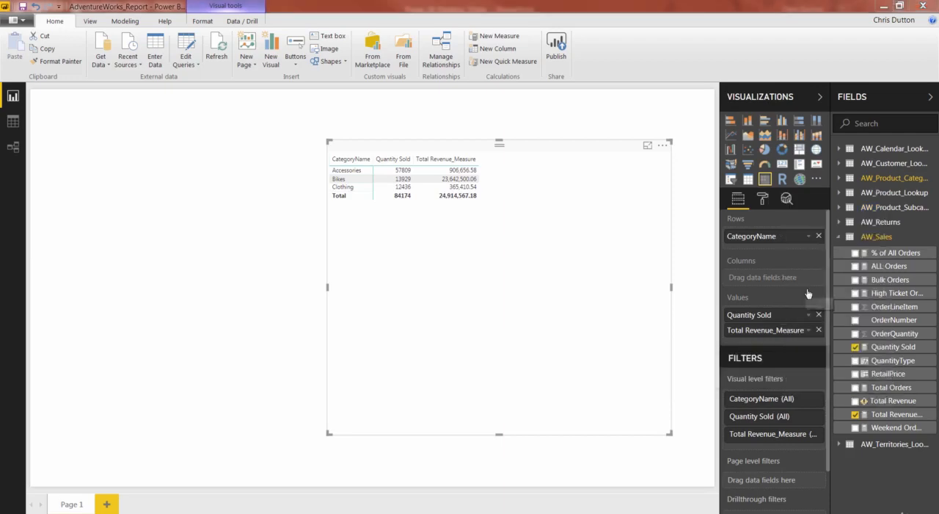
left_click(537, 292)
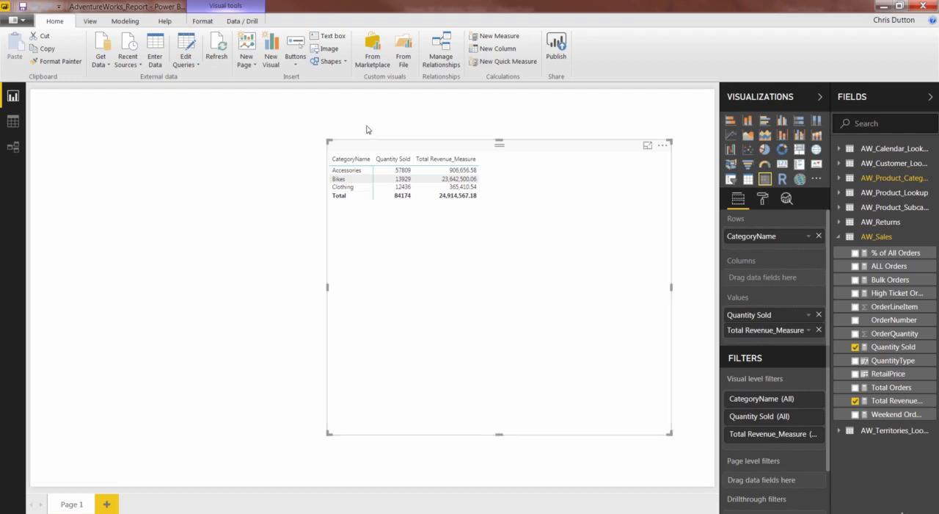
Step: Examine the formula of the RetailPrice column in the AW_Sales data table, and return to the report page
left_click(13, 122)
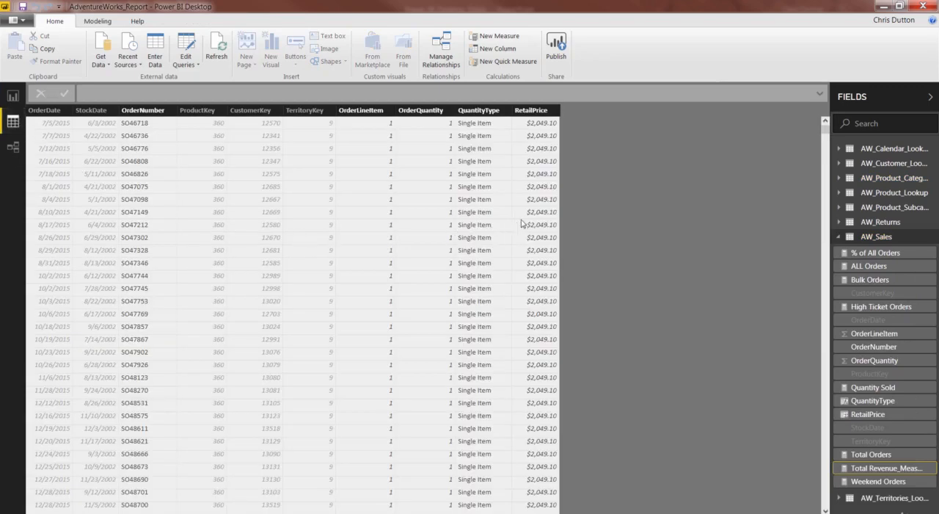
left_click(527, 113)
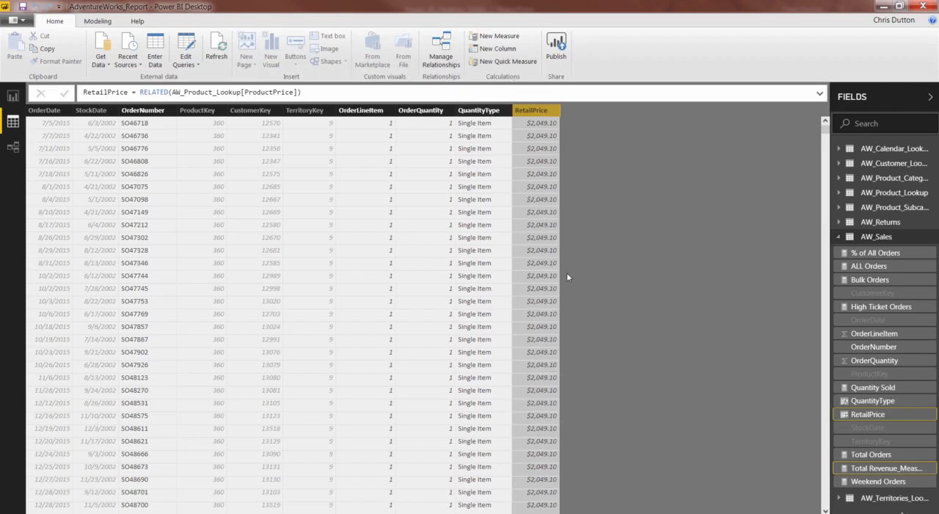
left_click(12, 97)
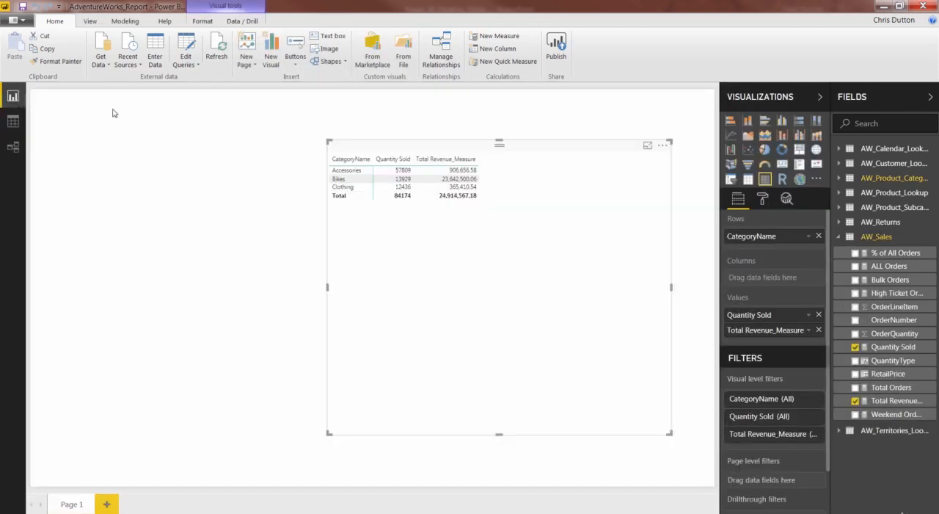
Step: Open the Total Revenue_Measure formula and shorten the measure's name to Total Revenue
left_click(897, 400)
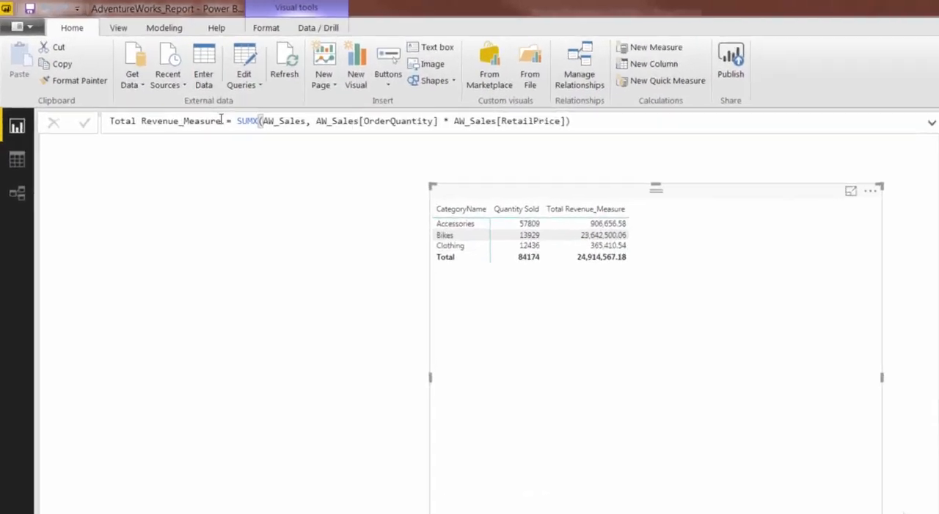
left_click(222, 120)
key("BackSpace")
key("BackSpace")
key("BackSpace")
key("BackSpace")
key("BackSpace")
key("BackSpace")
key("BackSpace")
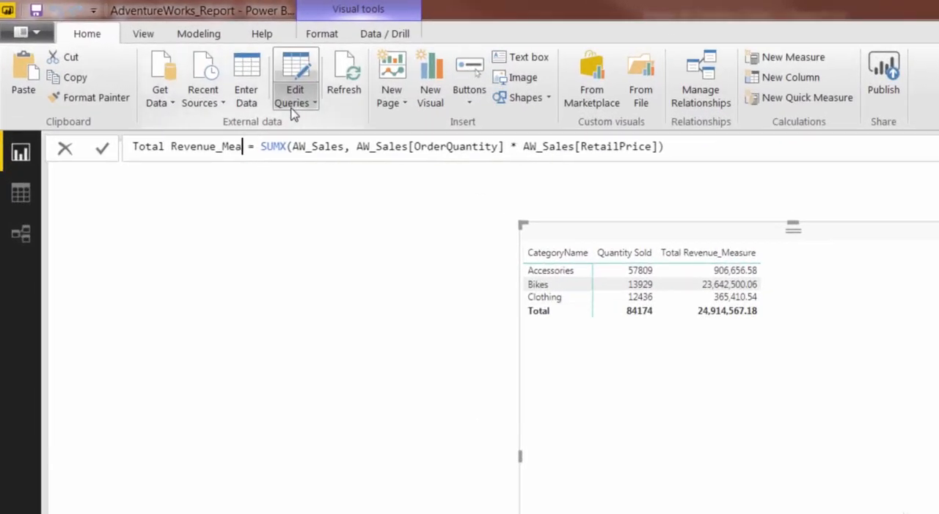
key("BackSpace")
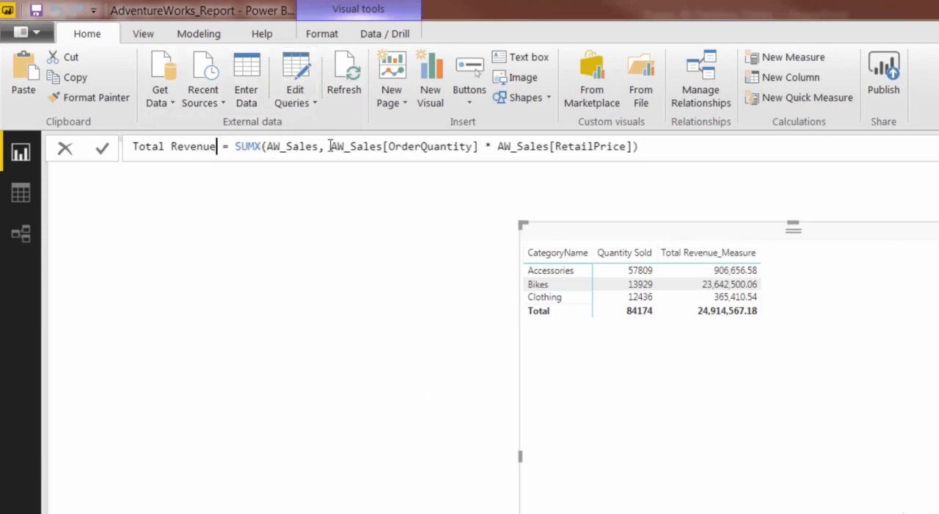
Step: Replace AW_Sales[RetailPrice] in the Total Revenue formula with RELATED(AW_Product_Lookup[ProductPrice]), and commit the measure
left_click(301, 147)
left_click_drag(499, 147, 631, 149)
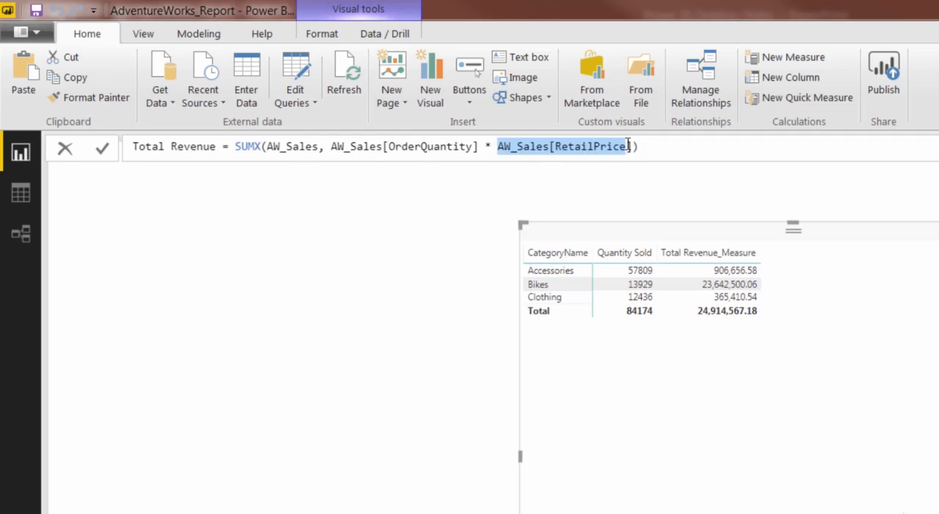
key("BackSpace")
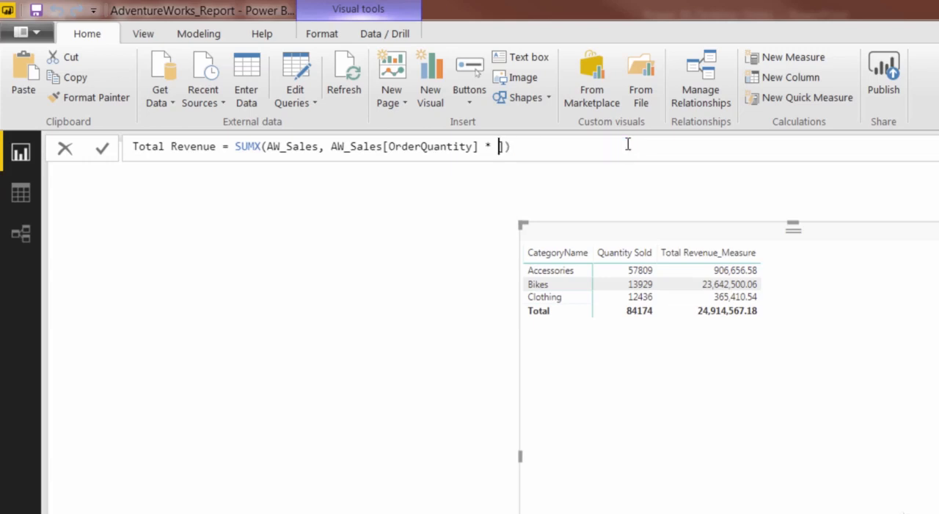
key("Delete")
type("RELATED(")
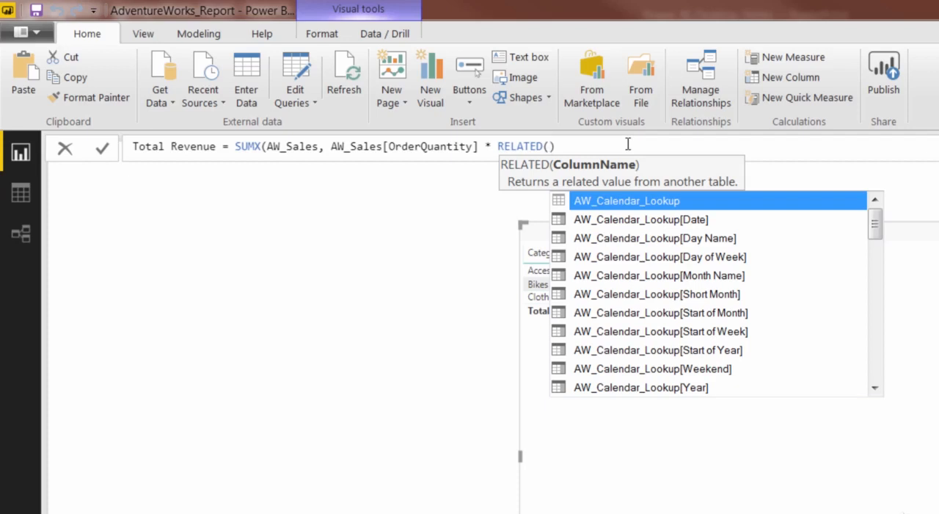
type("price")
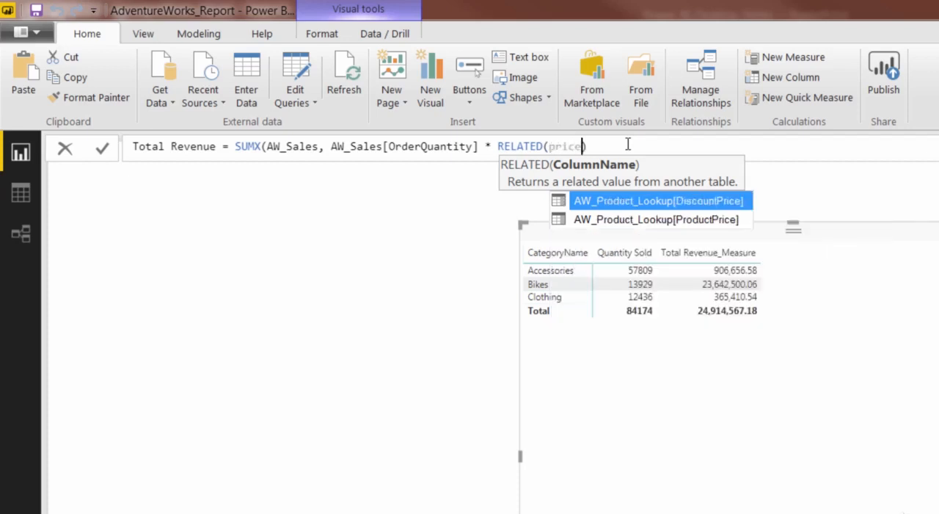
key("Down")
key("Tab")
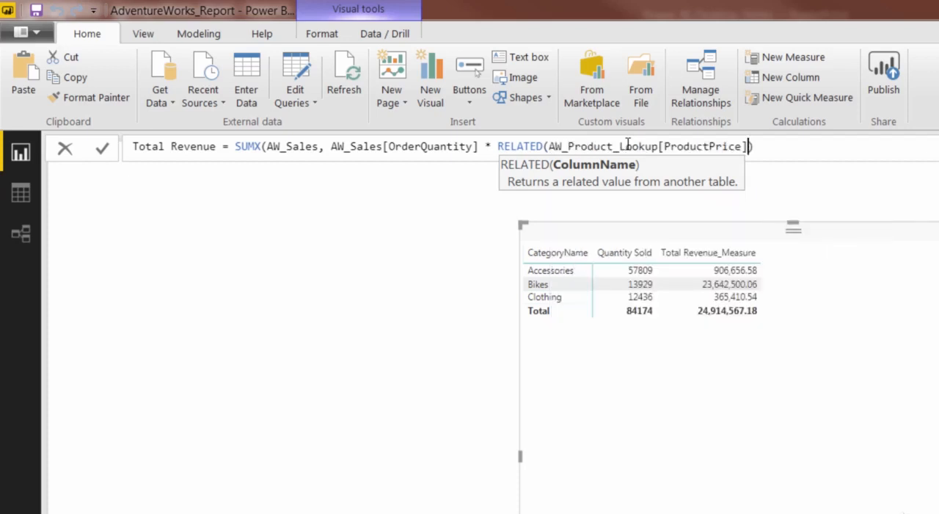
type(")")
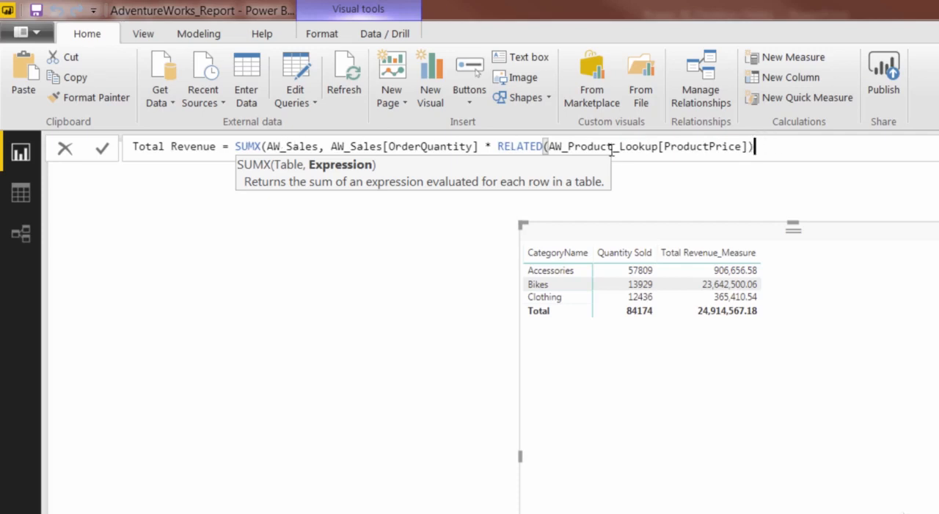
key("Return")
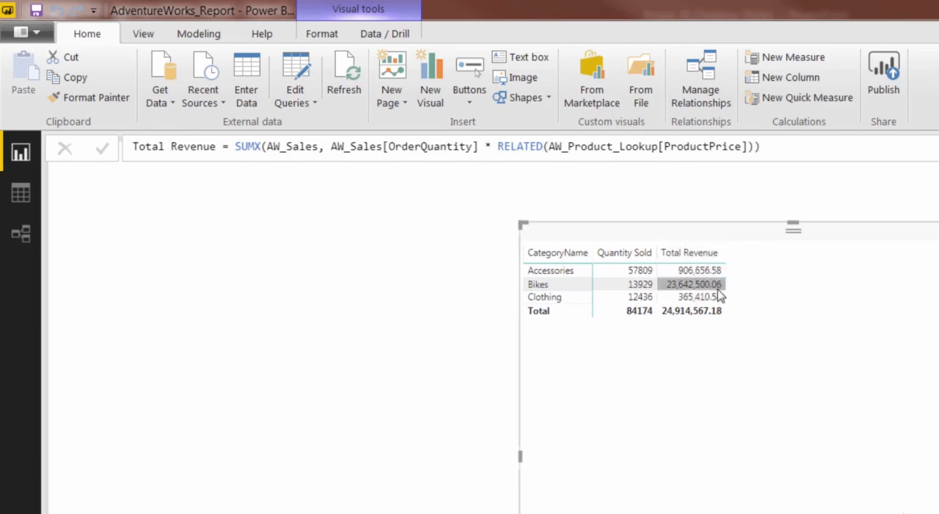
Step: Format the Total Revenue measure as currency with the $ English (United States) option
left_click(207, 34)
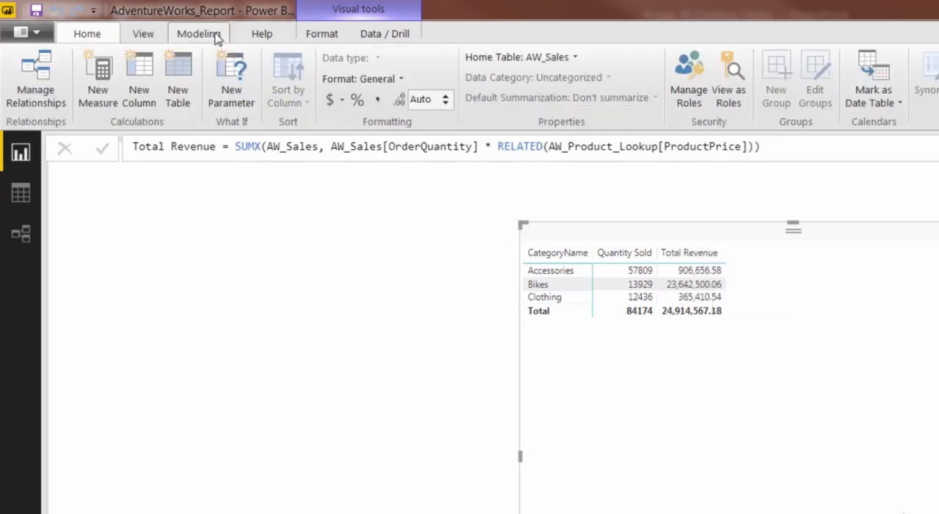
left_click(360, 78)
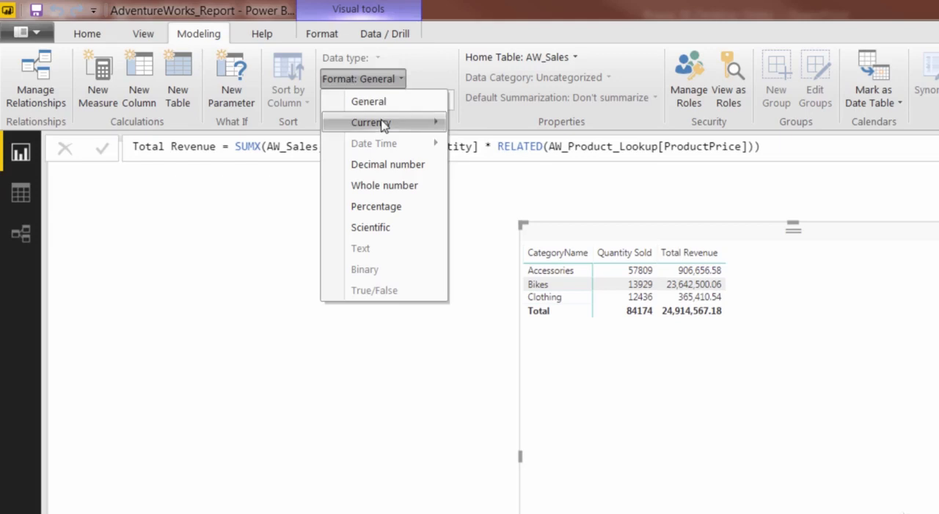
mouse_move(451, 128)
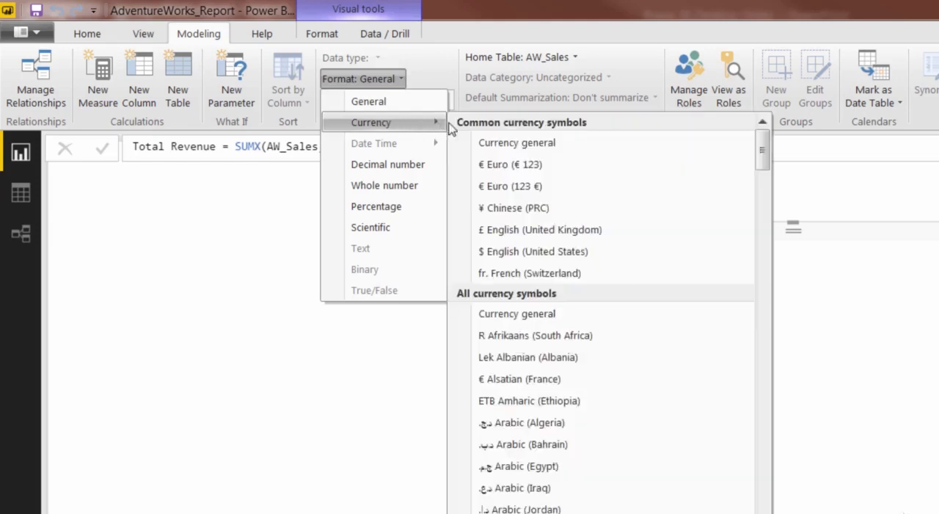
left_click(515, 251)
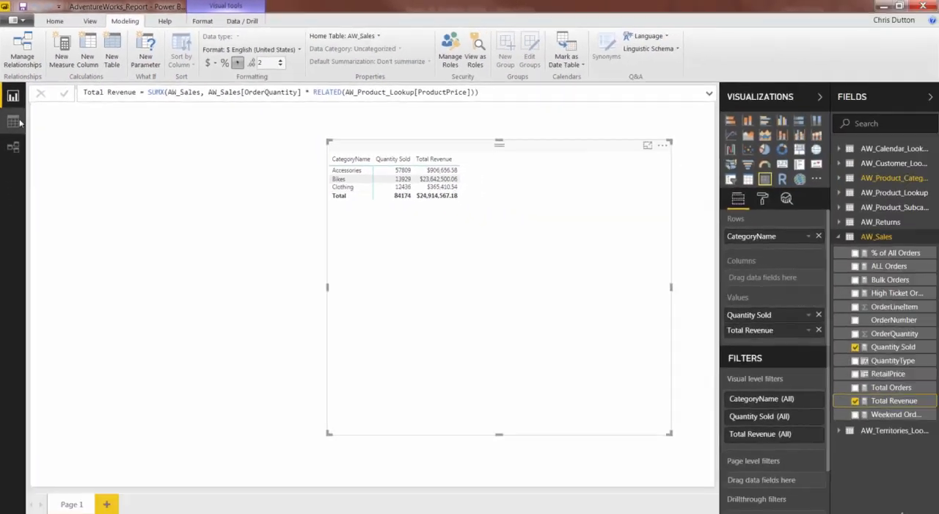
Step: Delete the RetailPrice calculated column from the AW_Sales data table, and show the Total Revenue measure's formula on the report page
left_click(16, 154)
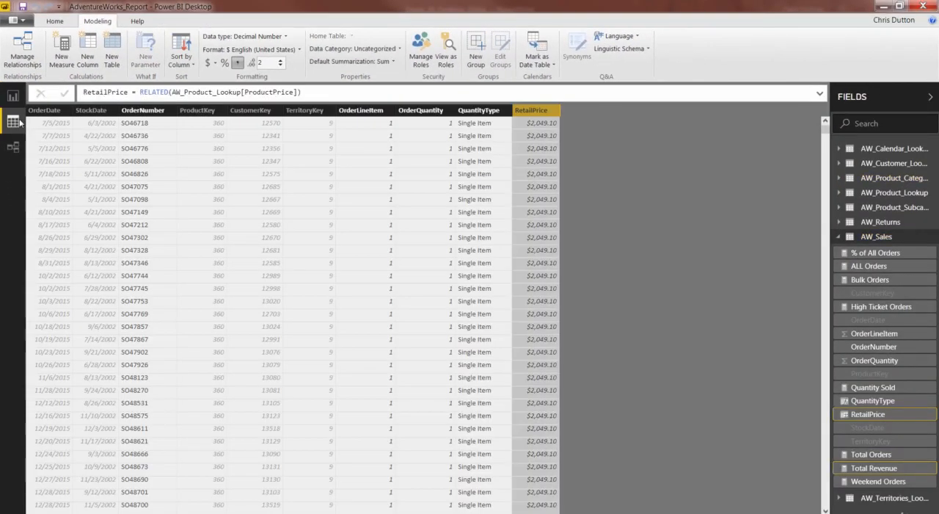
right_click(541, 112)
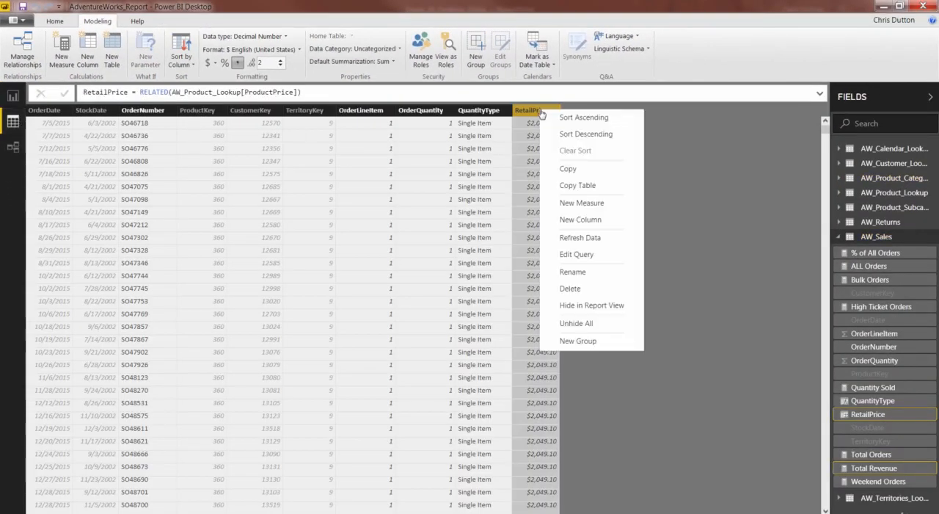
left_click(576, 291)
left_click(527, 290)
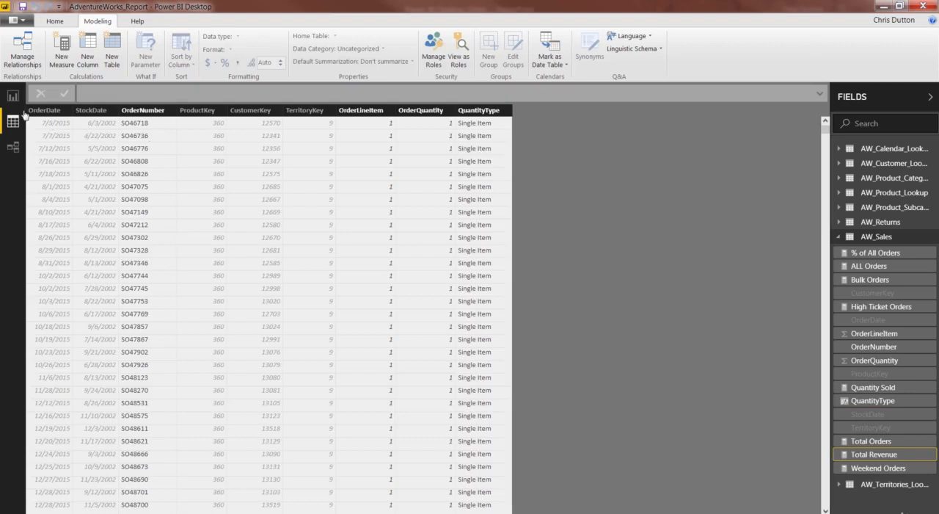
left_click(12, 97)
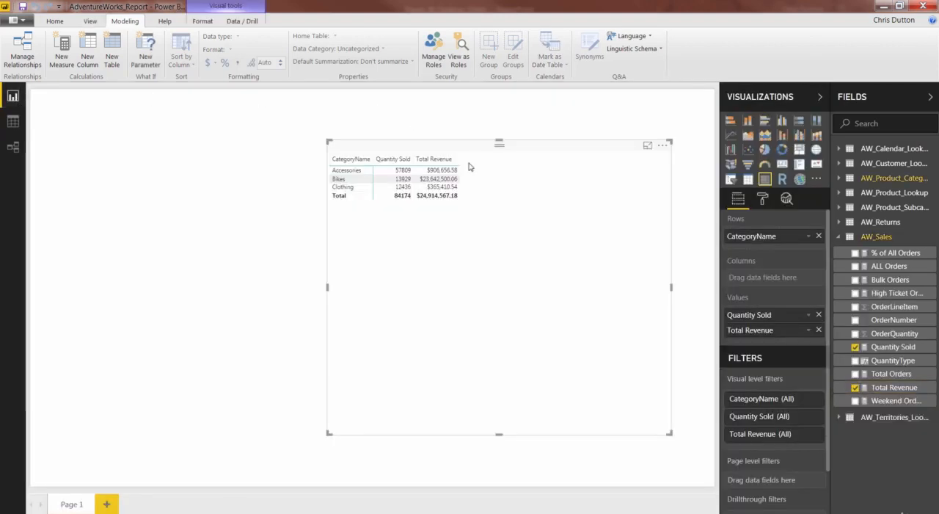
left_click(909, 389)
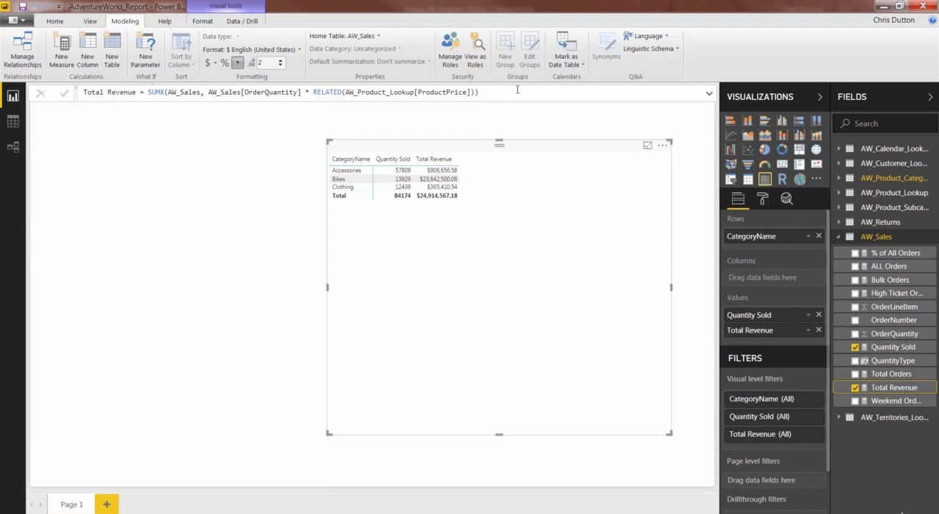